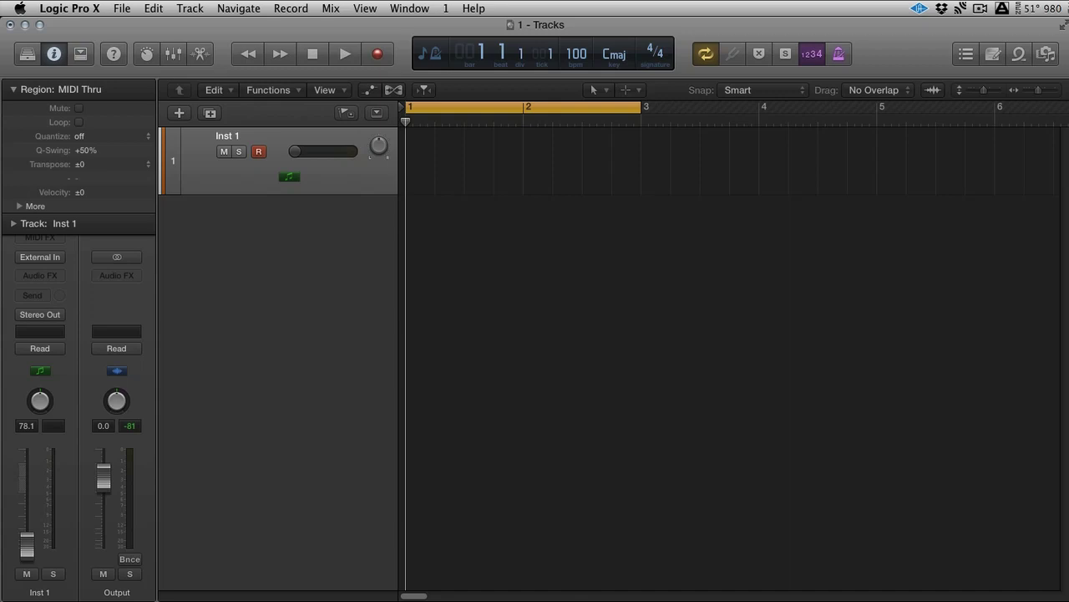
Step: Create an audio track and place the Ballistic Kick Beat 01 loop at bar 1, importing its tempo
{"action": "left_click", "coordinate": [180, 113]}
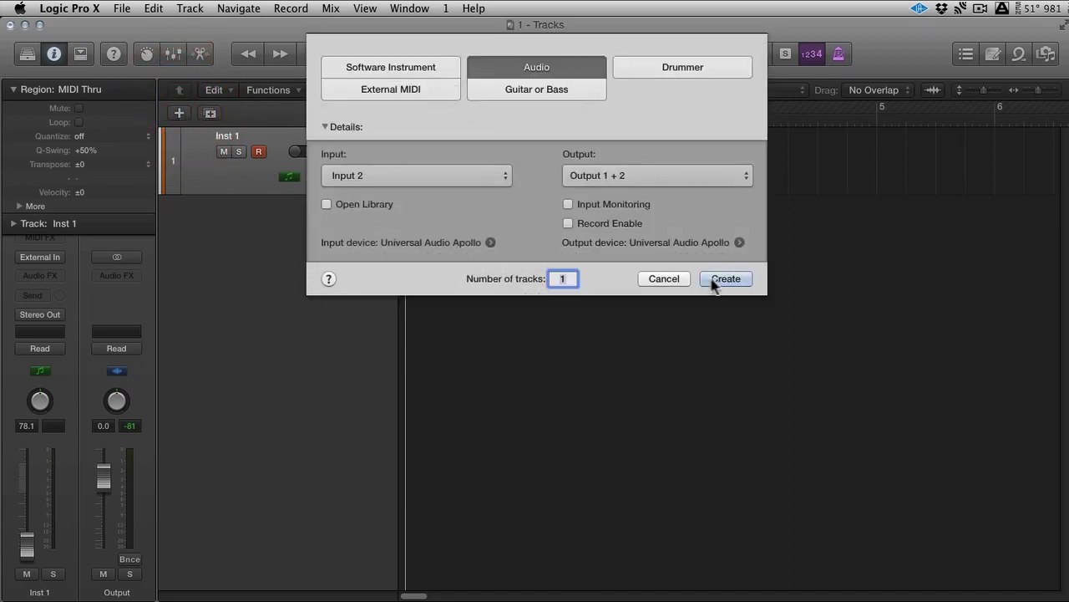
{"action": "left_click", "coordinate": [720, 282]}
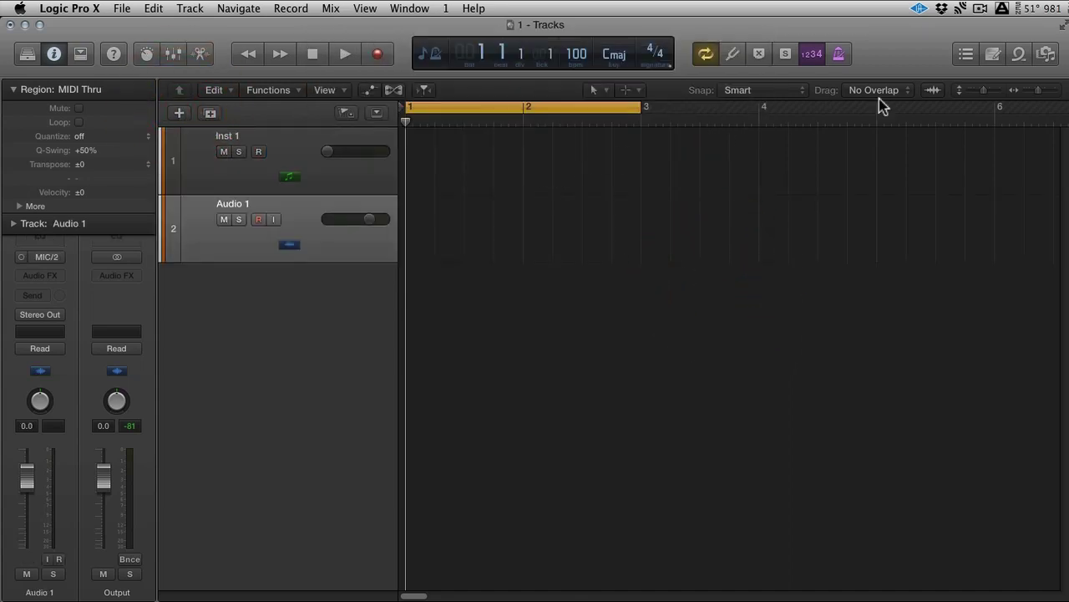
{"action": "left_click", "coordinate": [1019, 55]}
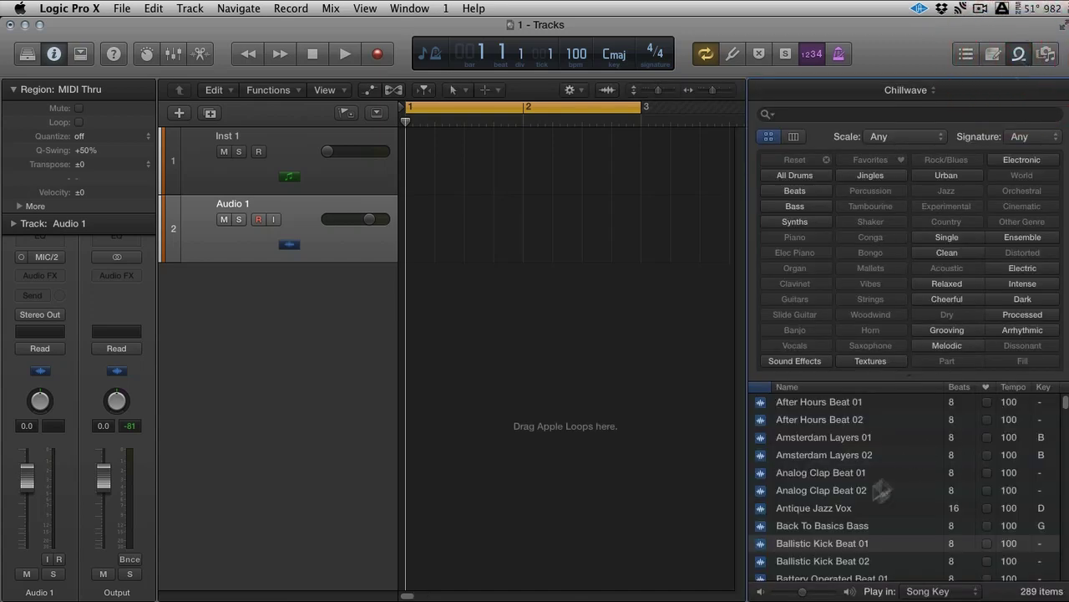
{"action": "left_click", "coordinate": [822, 527]}
{"action": "left_click", "coordinate": [823, 509]}
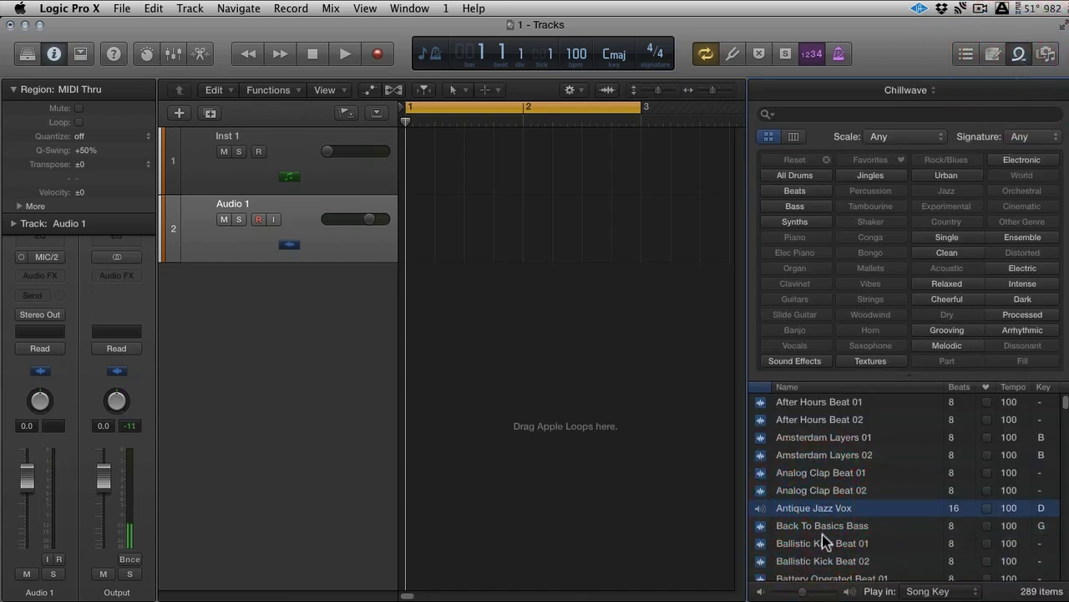
{"action": "left_click", "coordinate": [820, 542]}
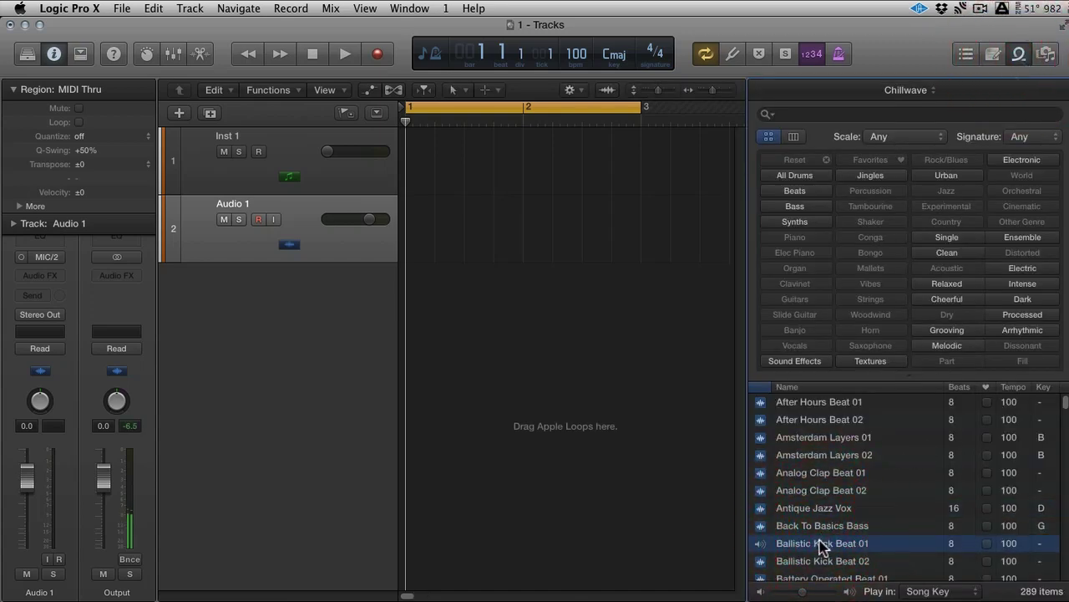
{"action": "left_click_drag", "start_coordinate": [821, 545], "coordinate": [448, 251]}
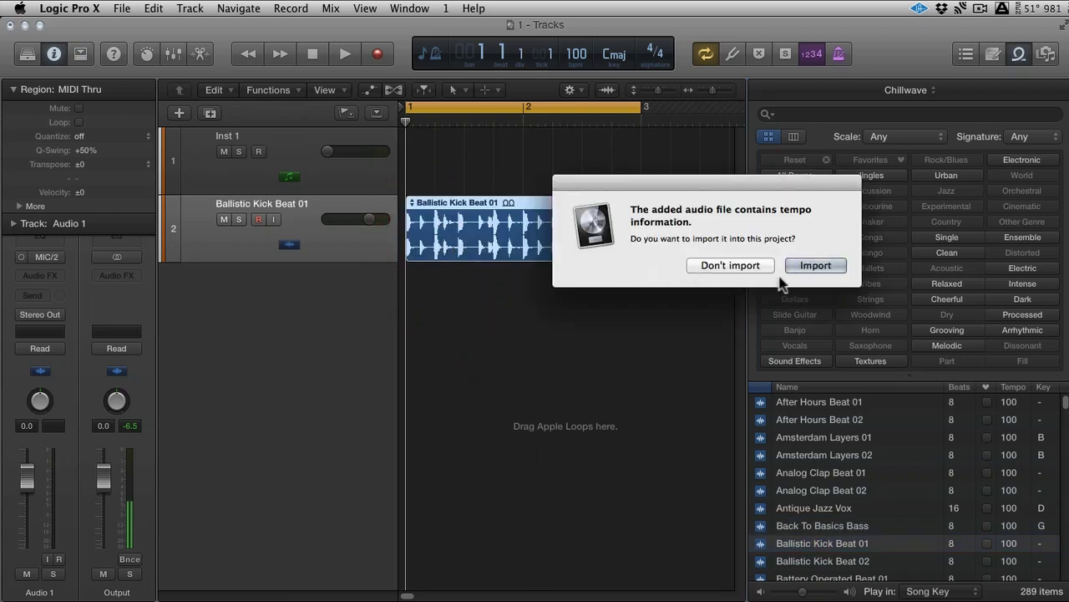
{"action": "left_click", "coordinate": [809, 265]}
Step: Play the loop and lower the track volume to -2.7 dB
{"action": "left_click", "coordinate": [639, 321]}
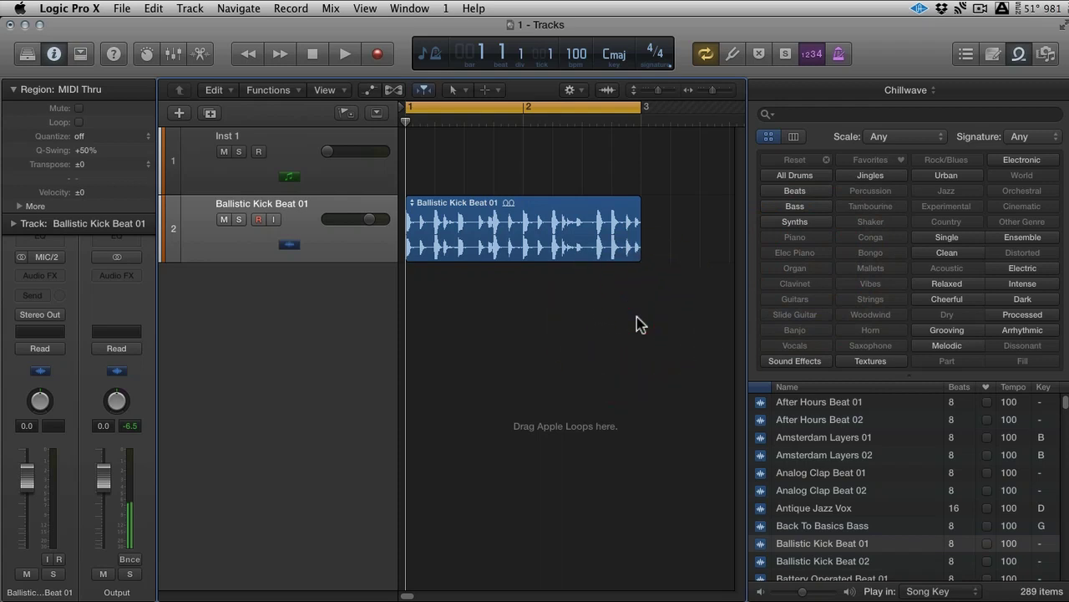
{"action": "key", "text": "space"}
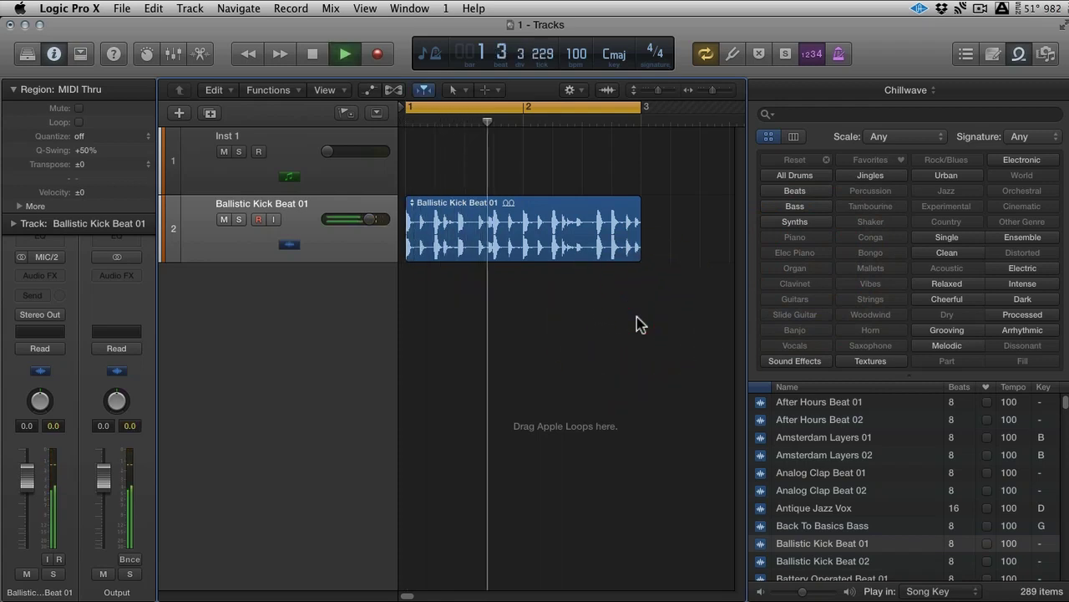
{"action": "left_click_drag", "start_coordinate": [27, 478], "coordinate": [26, 503]}
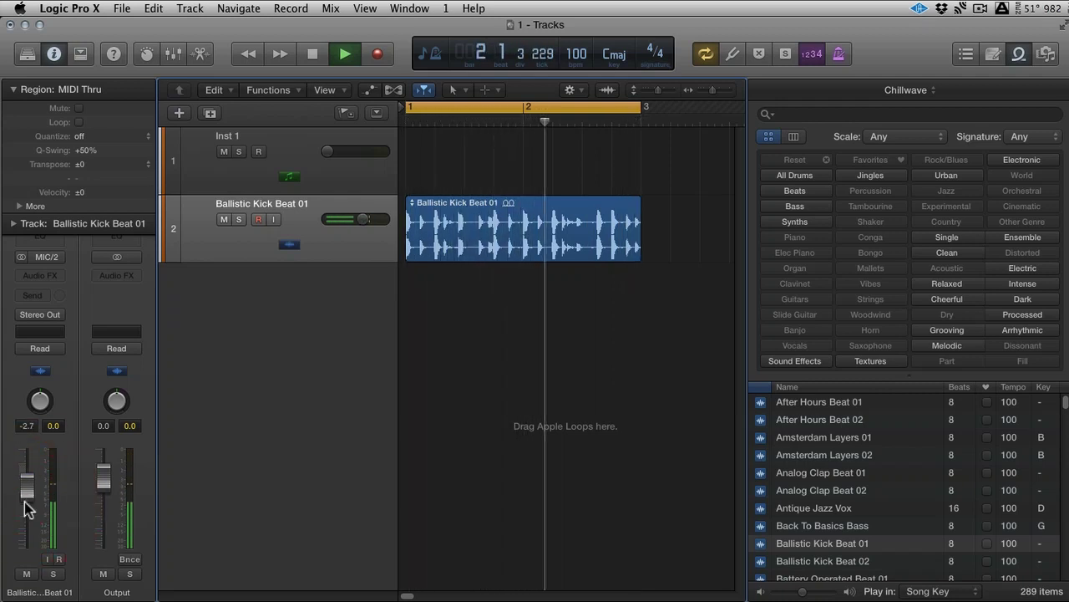
{"action": "key", "text": "space"}
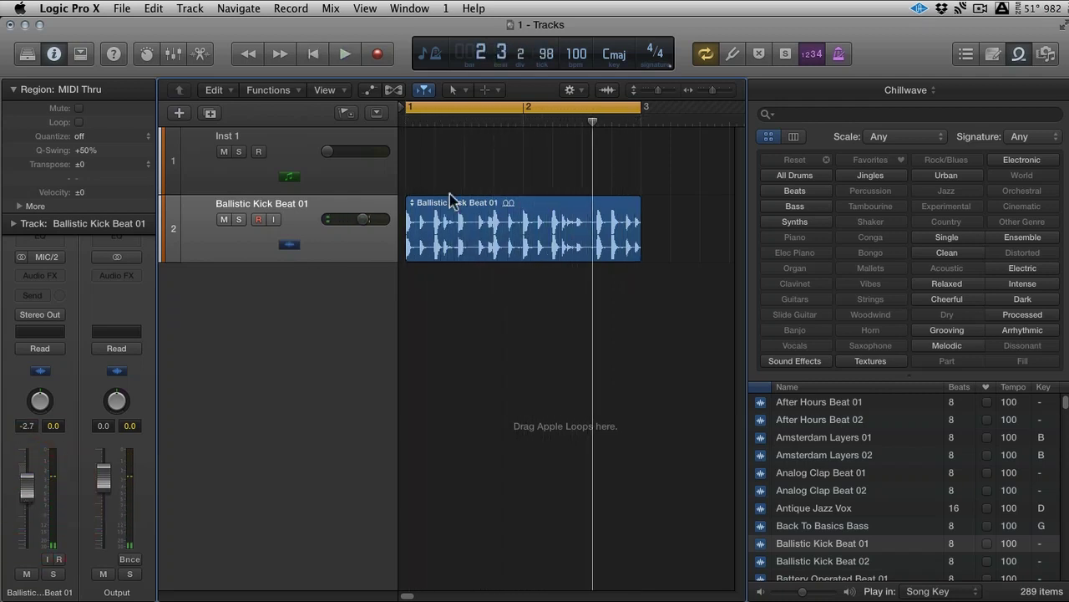
{"action": "left_click", "coordinate": [1019, 53]}
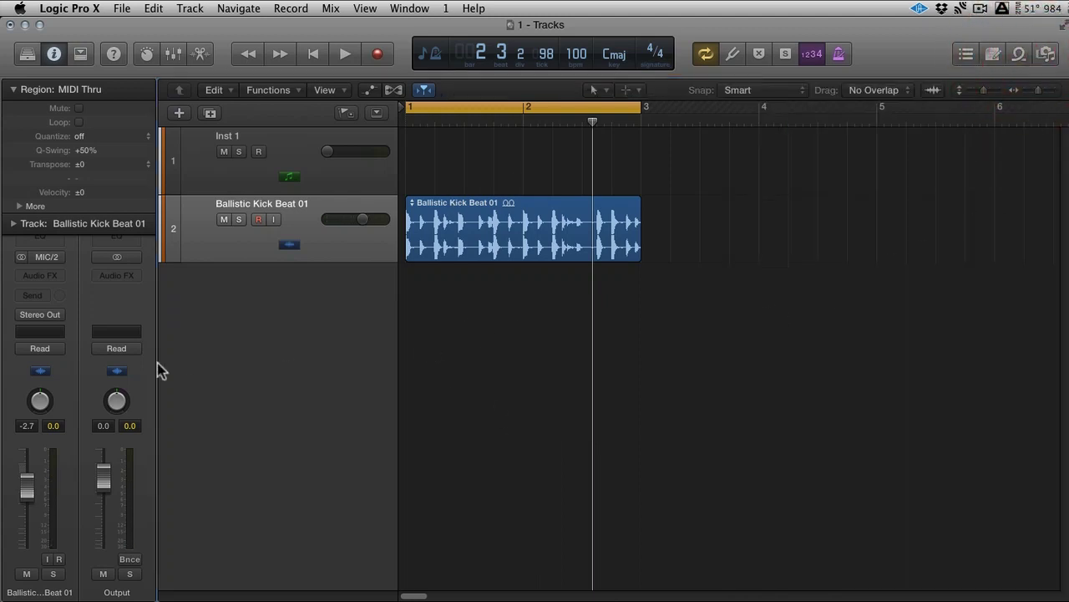
Step: Insert the UAD Fairchild 670 Stereo compressor on the kick track's first Audio FX slot
{"action": "left_click", "coordinate": [12, 90]}
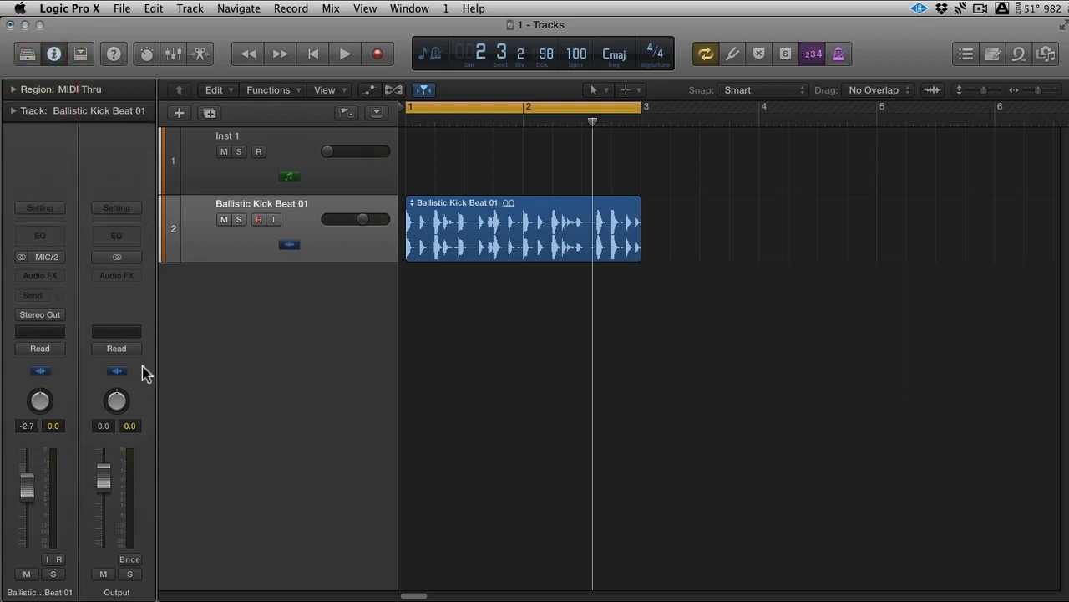
{"action": "key", "text": "space"}
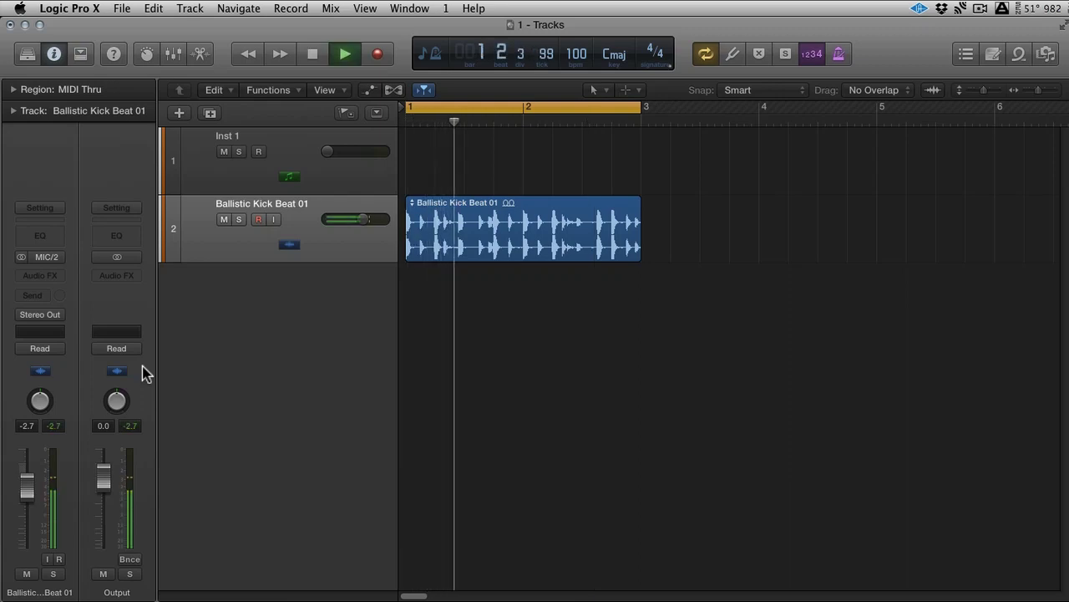
{"action": "key", "text": "space"}
{"action": "left_click", "coordinate": [42, 276]}
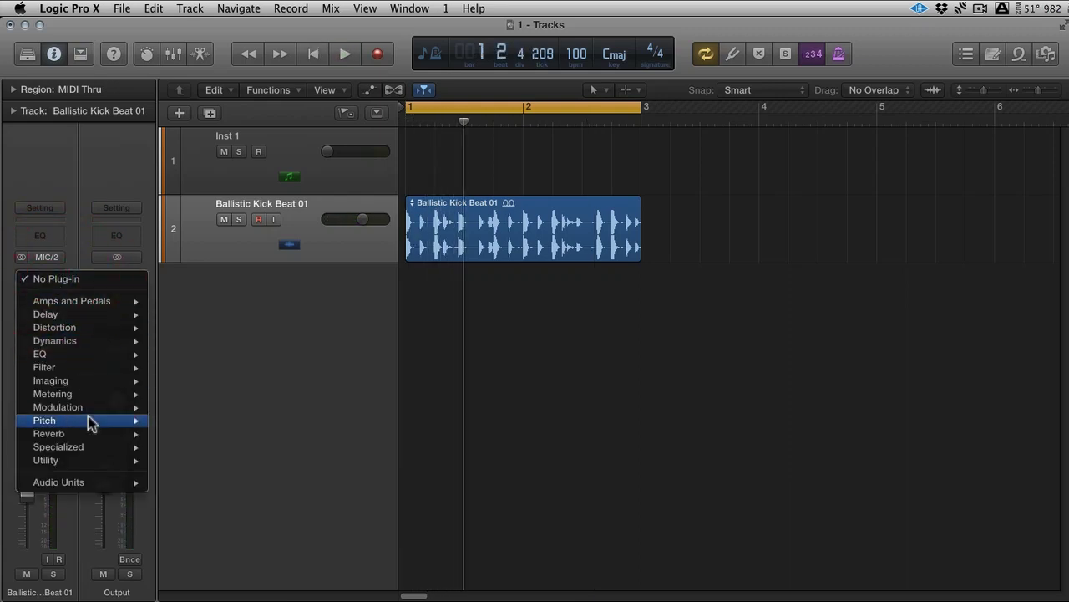
{"action": "mouse_move", "coordinate": [86, 482]}
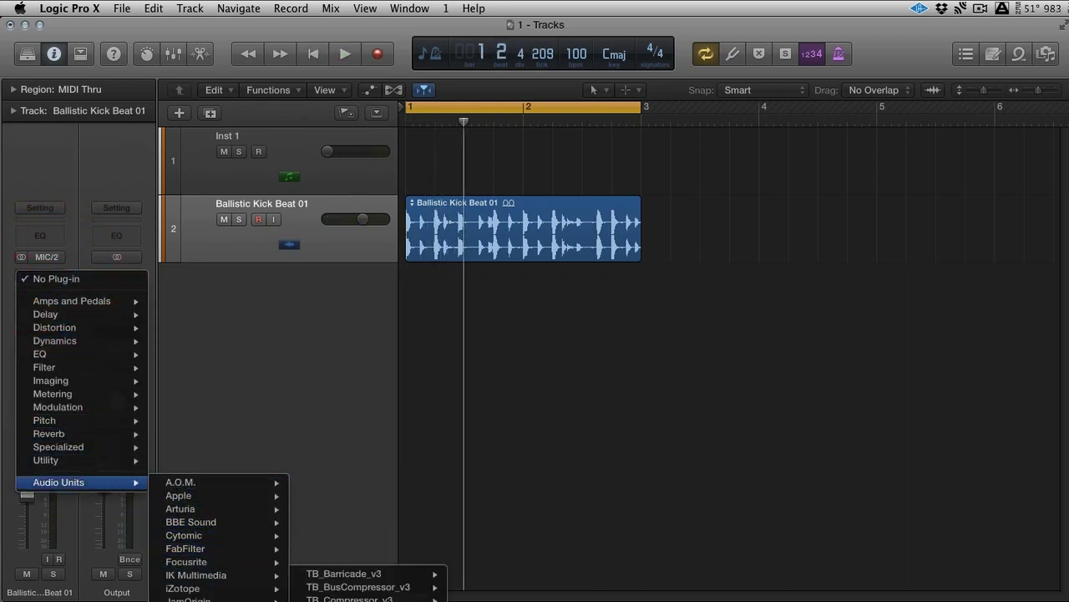
{"action": "mouse_move", "coordinate": [217, 595]}
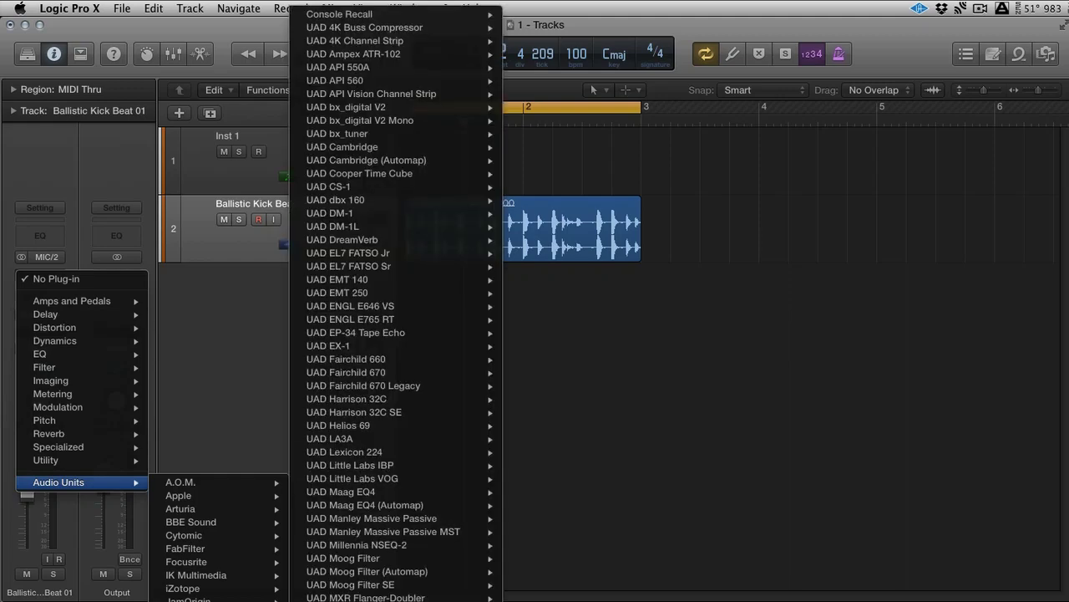
{"action": "left_click", "coordinate": [419, 374]}
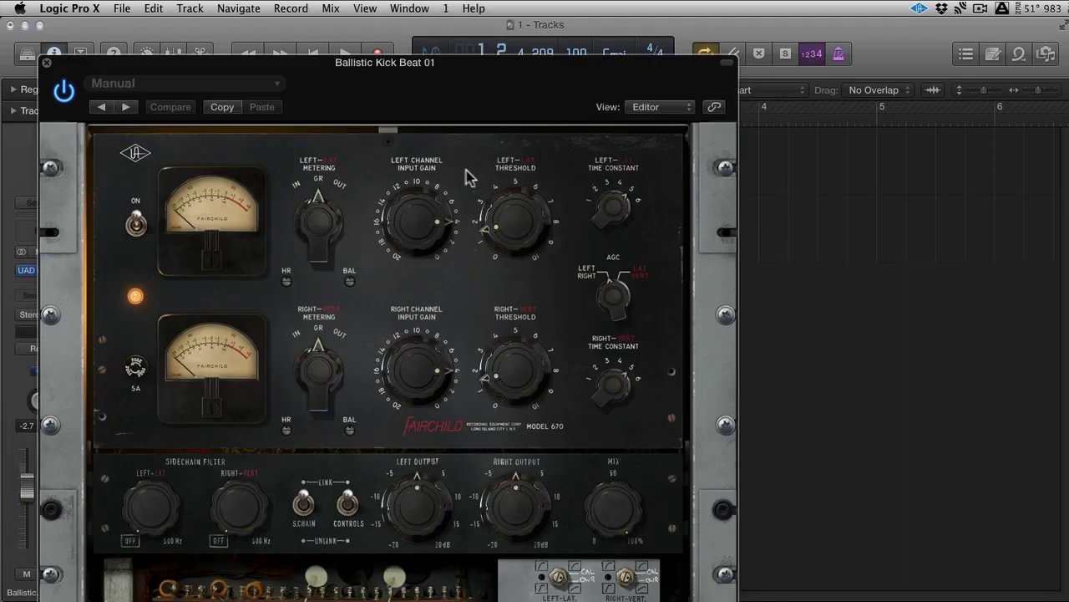
Step: Raise the Fairchild's input gain and threshold, then close its window
{"action": "left_click_drag", "start_coordinate": [393, 61], "coordinate": [454, 28]}
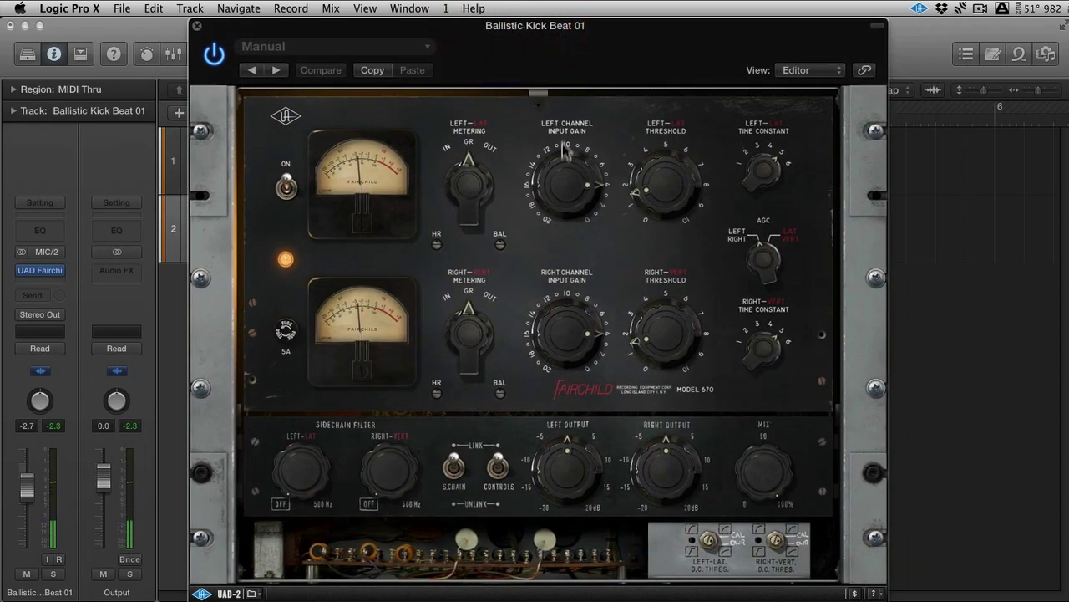
{"action": "left_click", "coordinate": [565, 185]}
{"action": "left_click_drag", "start_coordinate": [565, 185], "coordinate": [651, 184]}
{"action": "left_click", "coordinate": [197, 25]}
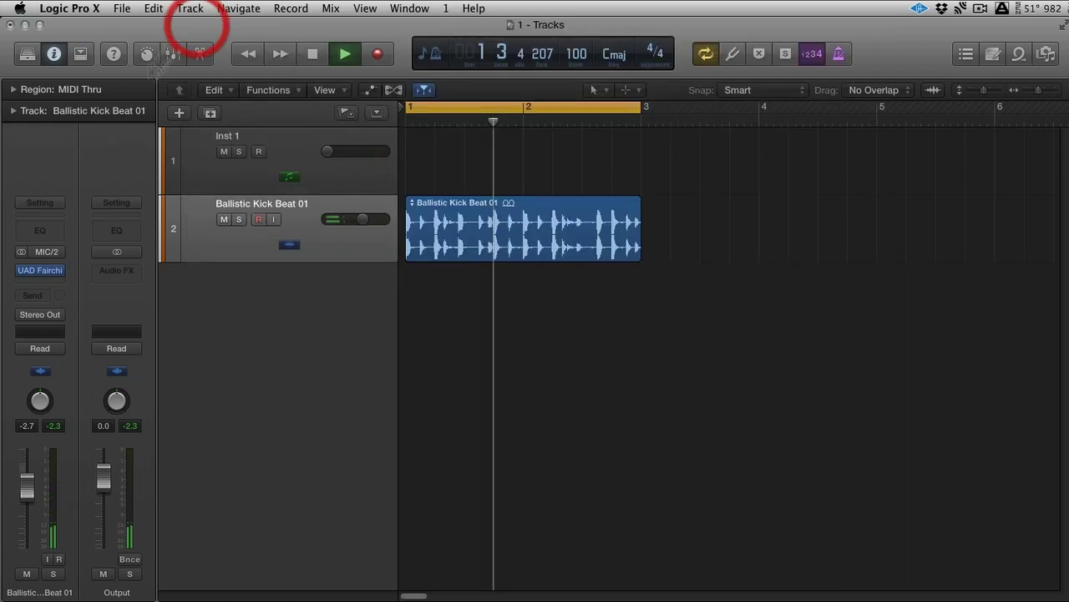
Step: Remove the Fairchild 670 from the kick track's insert slot with No Plug-in
{"action": "left_click", "coordinate": [28, 270]}
{"action": "left_click", "coordinate": [29, 279]}
{"action": "left_click", "coordinate": [28, 270]}
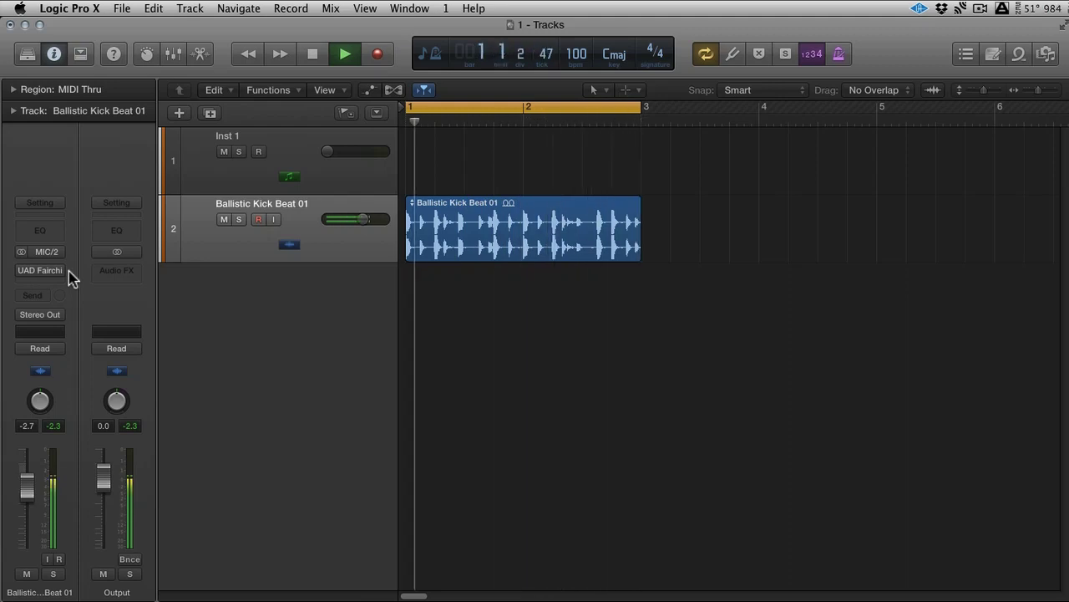
{"action": "left_click", "coordinate": [58, 274]}
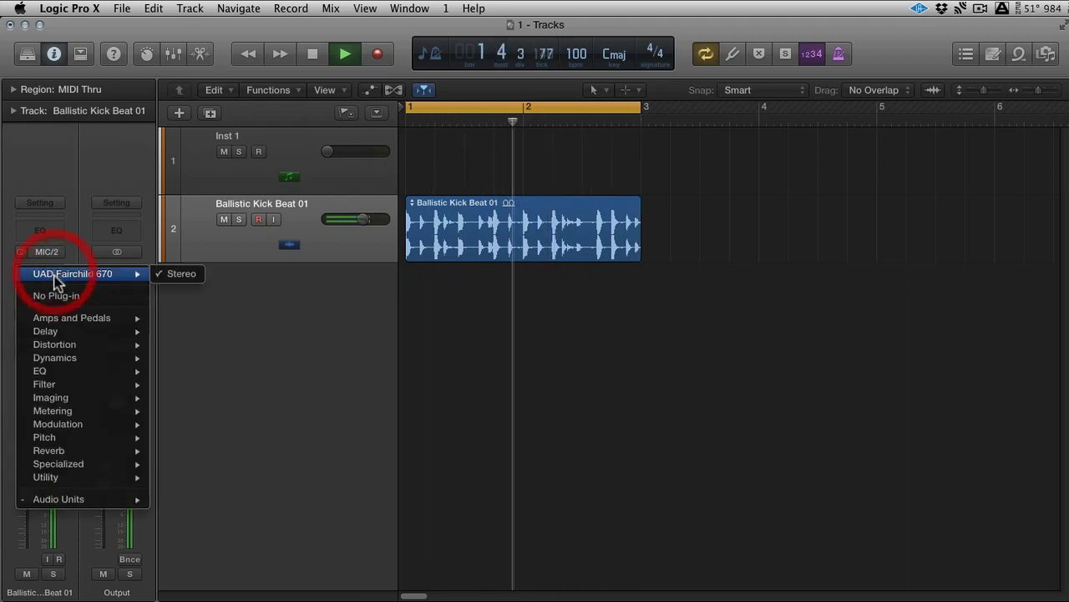
{"action": "left_click", "coordinate": [59, 296]}
Step: Insert a Utility > I/O Stereo plug-in in the empty slot and centre its window
{"action": "left_click", "coordinate": [57, 277]}
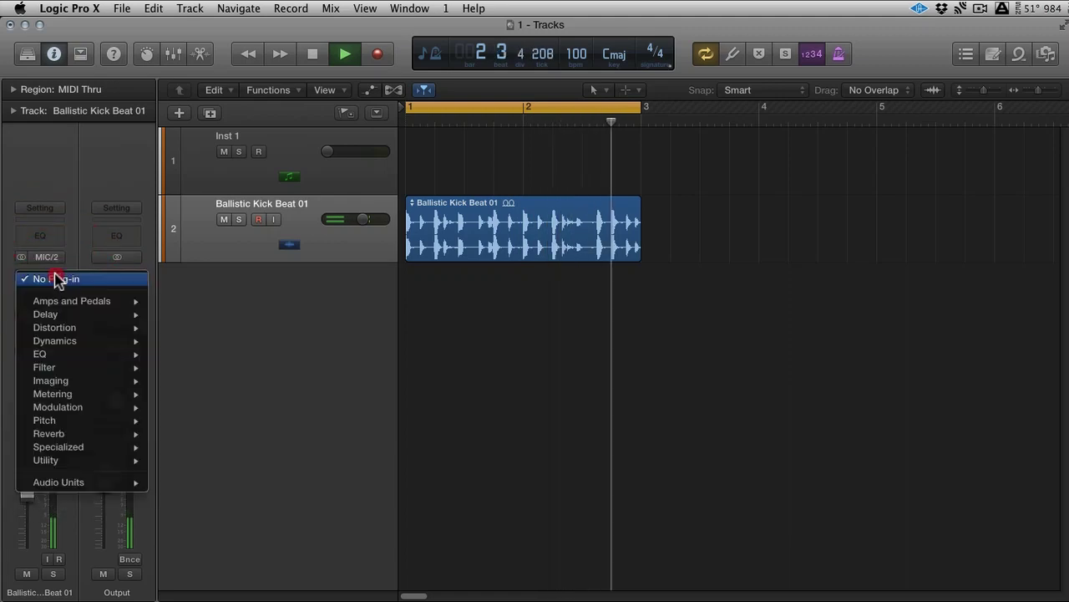
{"action": "mouse_move", "coordinate": [101, 470]}
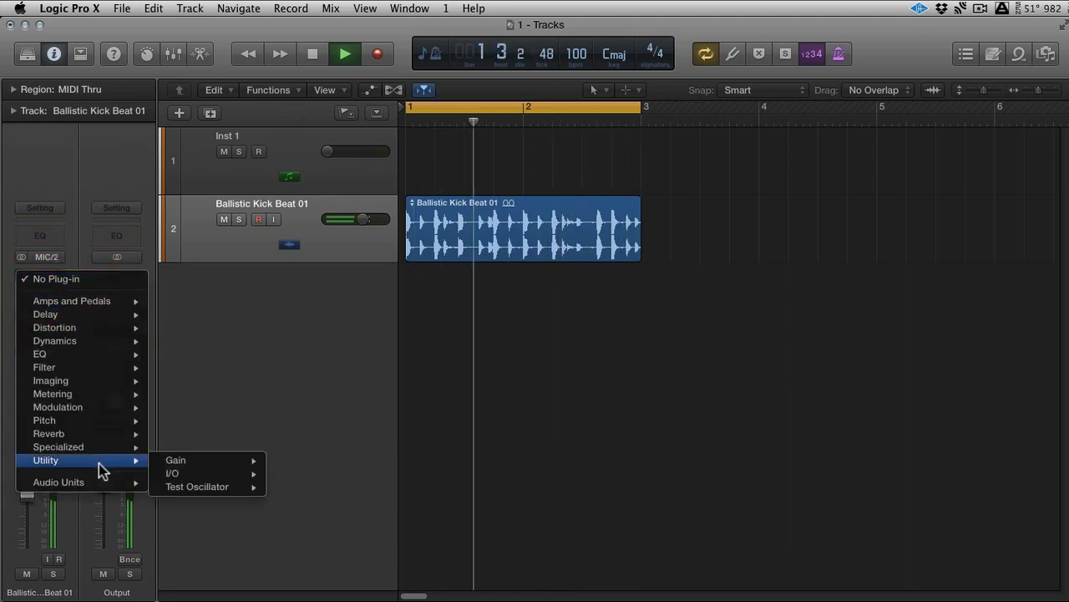
{"action": "left_click", "coordinate": [190, 476]}
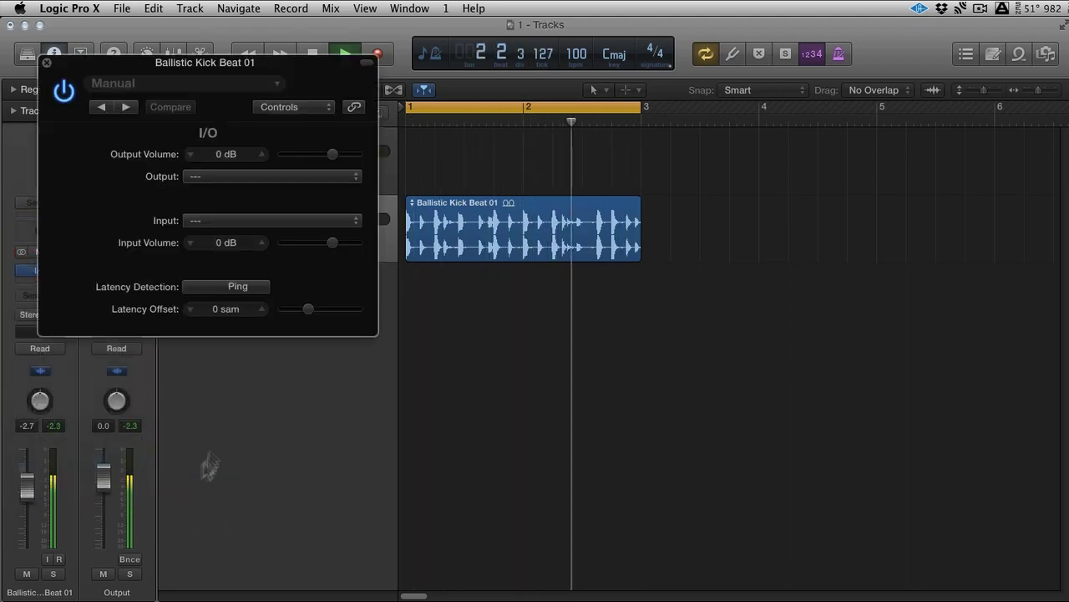
{"action": "left_click_drag", "start_coordinate": [243, 55], "coordinate": [668, 197]}
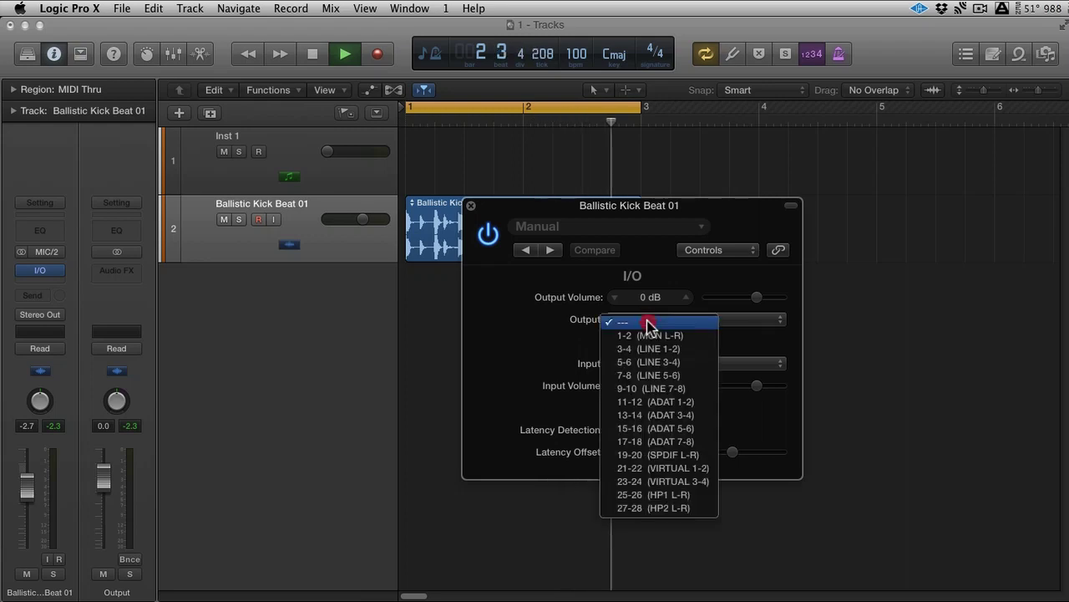
Step: Set the I/O plug-in's output to 7-8 (LINE 5-6) and its input to 5-6 (LINE 5-6)
{"action": "left_click", "coordinate": [650, 321]}
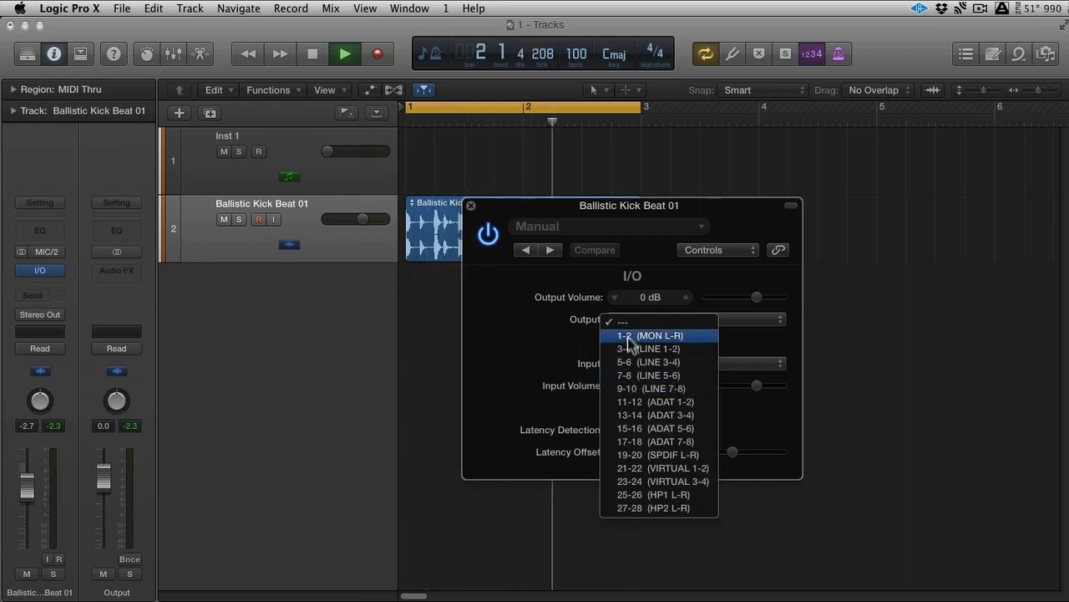
{"action": "left_click", "coordinate": [685, 375]}
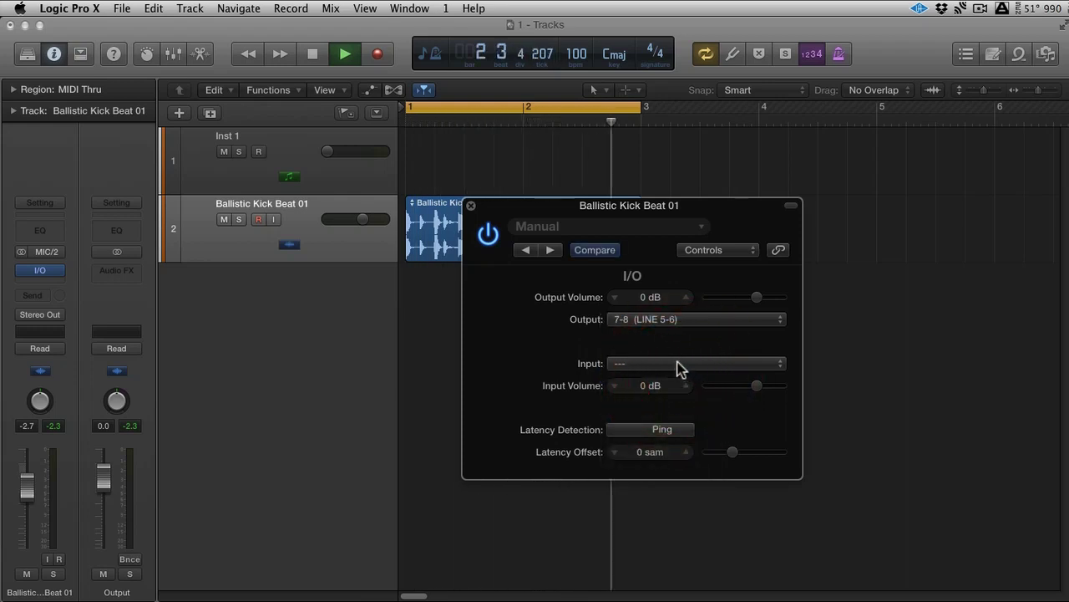
{"action": "left_click", "coordinate": [678, 366]}
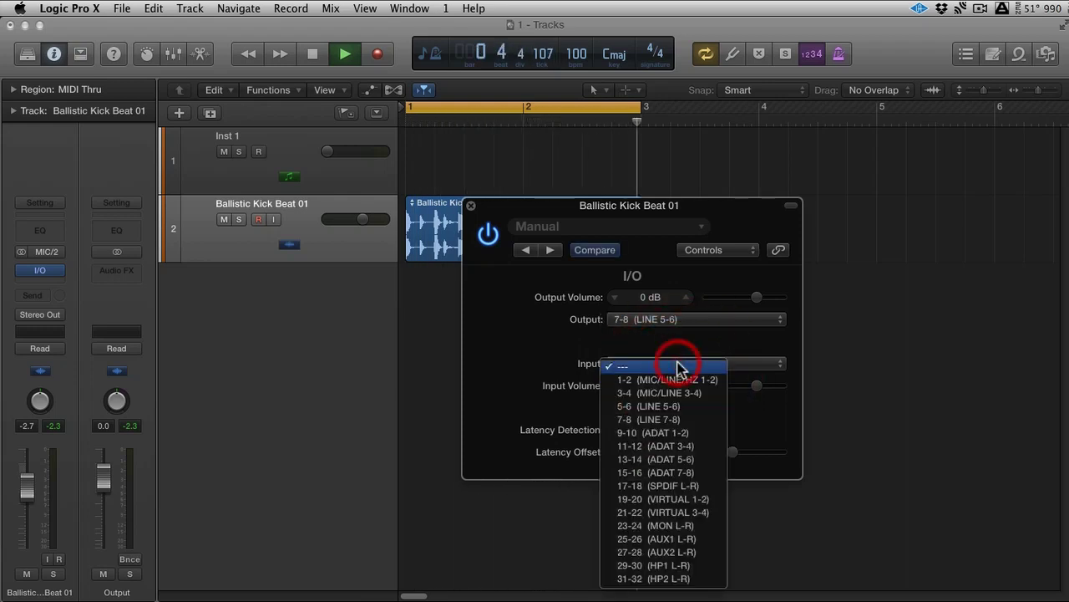
{"action": "left_click", "coordinate": [692, 406]}
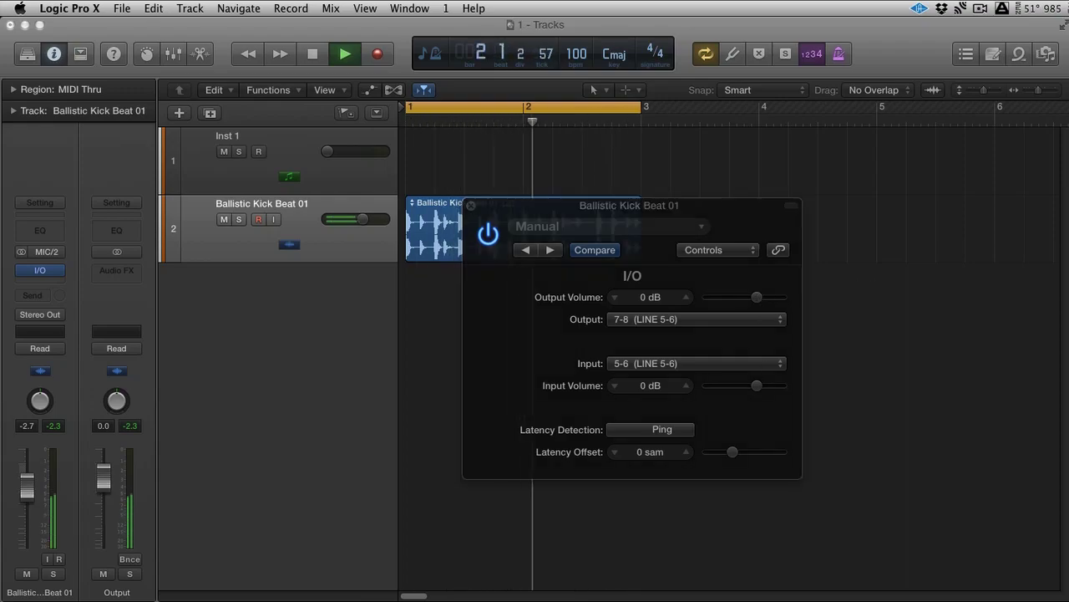
Step: Check the UAD Console, stop playback, and ping the I/O loop repeatedly, reading 0 sam latency
{"action": "key", "text": "super+Tab"}
{"action": "left_click_drag", "start_coordinate": [401, 73], "coordinate": [210, 31]}
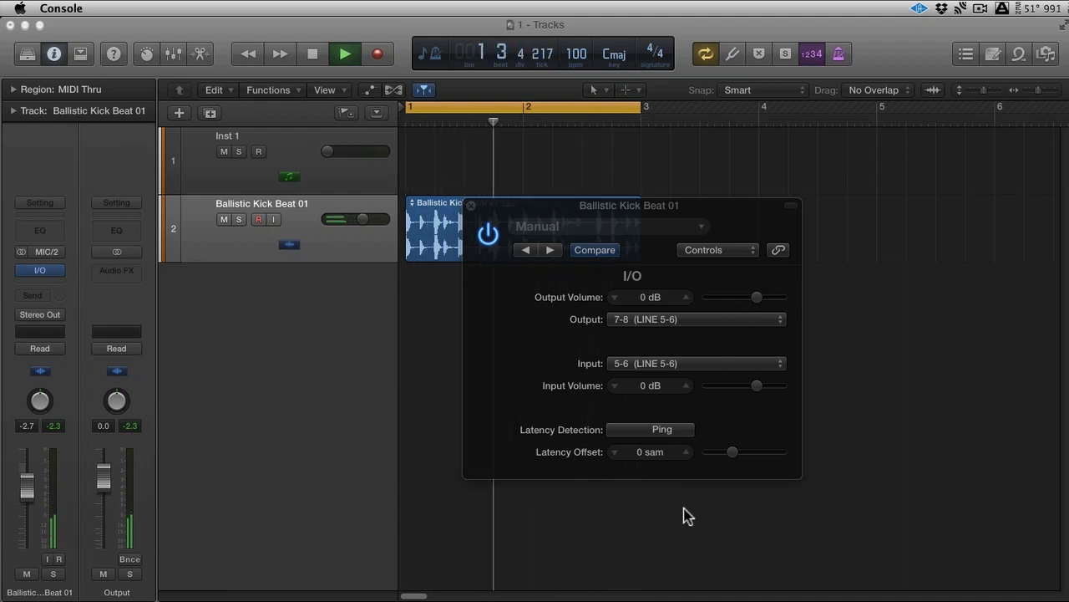
{"action": "key", "text": "space"}
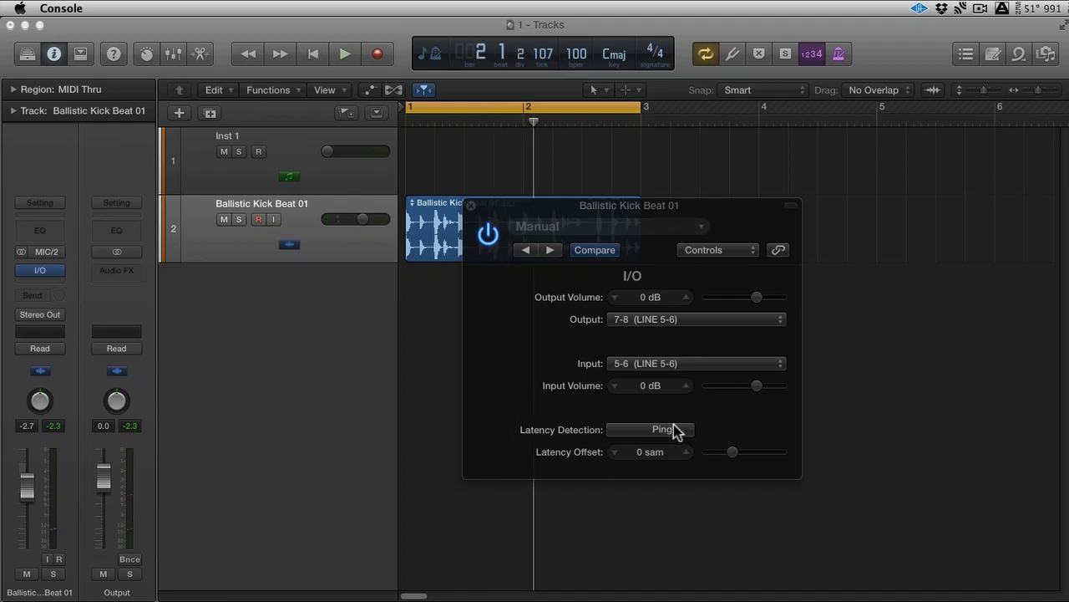
{"action": "left_click", "coordinate": [662, 430]}
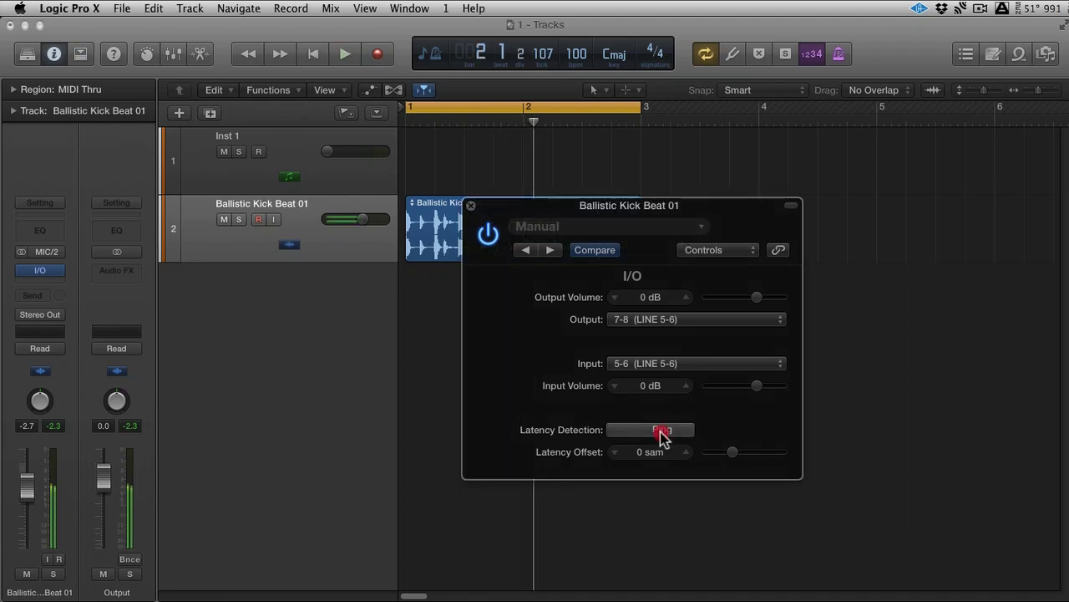
{"action": "left_click", "coordinate": [661, 430]}
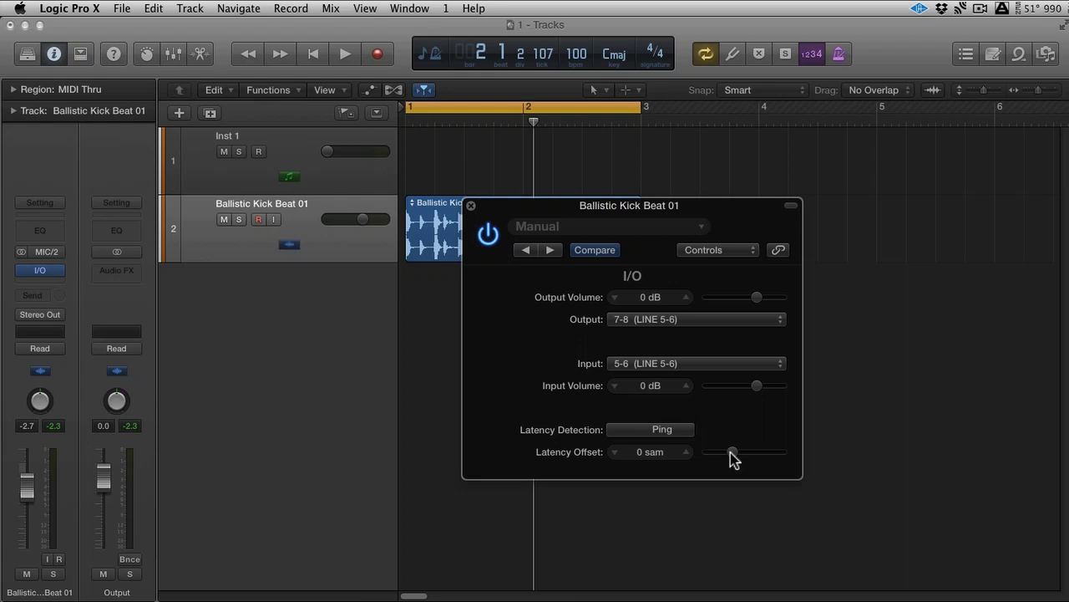
{"action": "left_click", "coordinate": [667, 428]}
{"action": "left_click", "coordinate": [668, 429]}
{"action": "left_click_drag", "start_coordinate": [530, 209], "coordinate": [717, 188]}
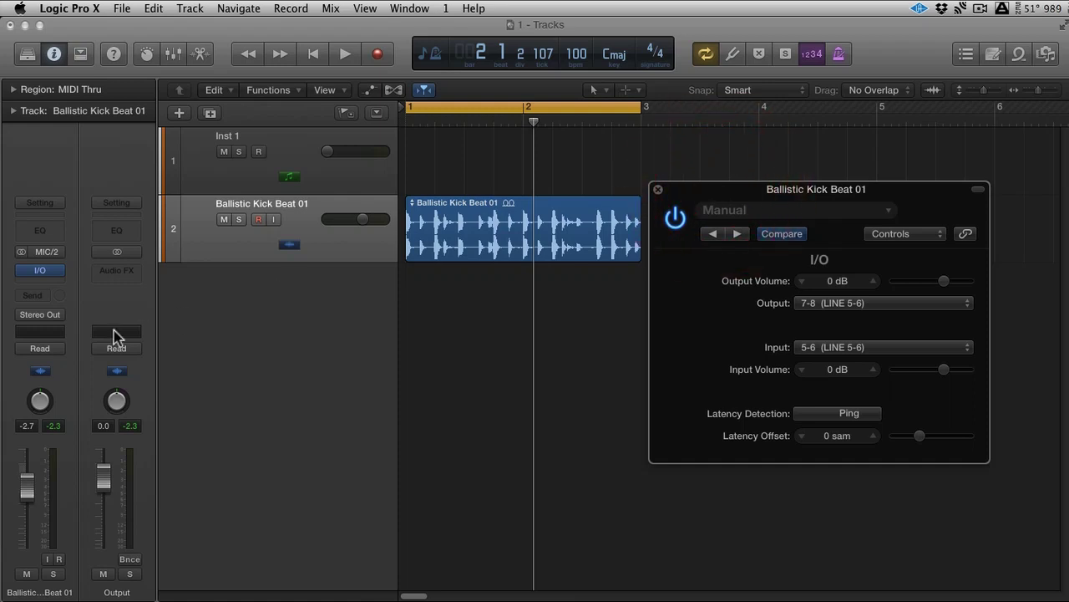
Step: Load the 1968 mk2 setting from the I/O Settings menu and close the plug-in window
{"action": "left_click", "coordinate": [824, 210]}
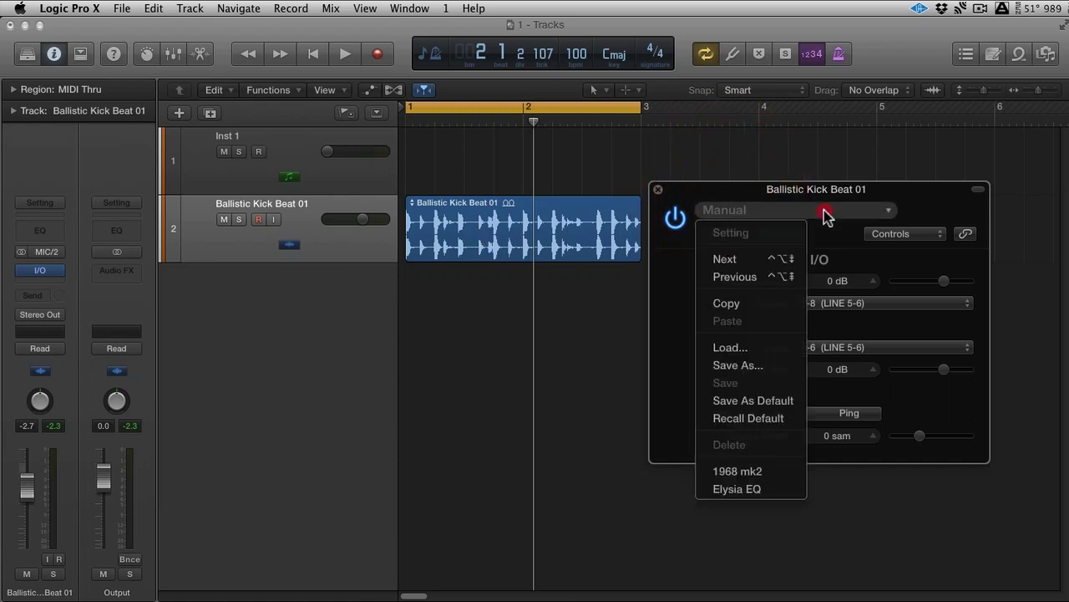
{"action": "left_click", "coordinate": [752, 366]}
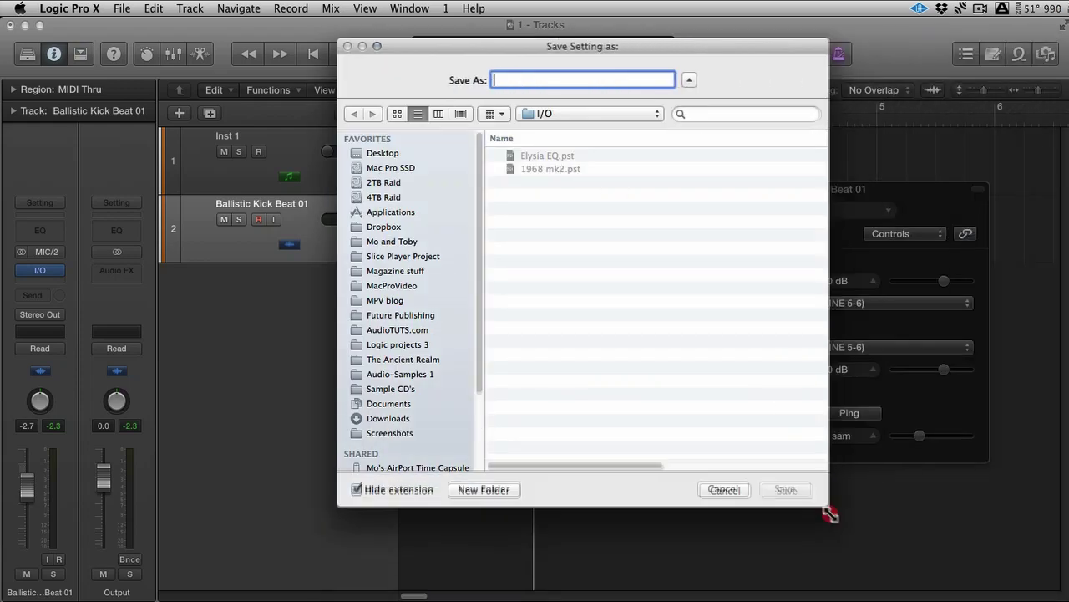
{"action": "left_click", "coordinate": [742, 511]}
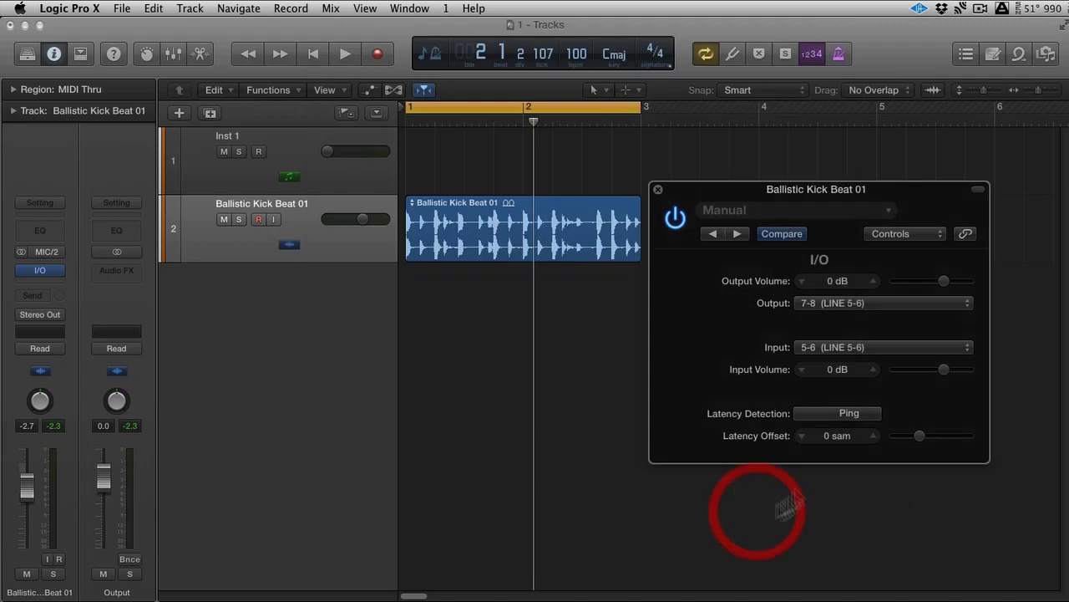
{"action": "left_click", "coordinate": [824, 209]}
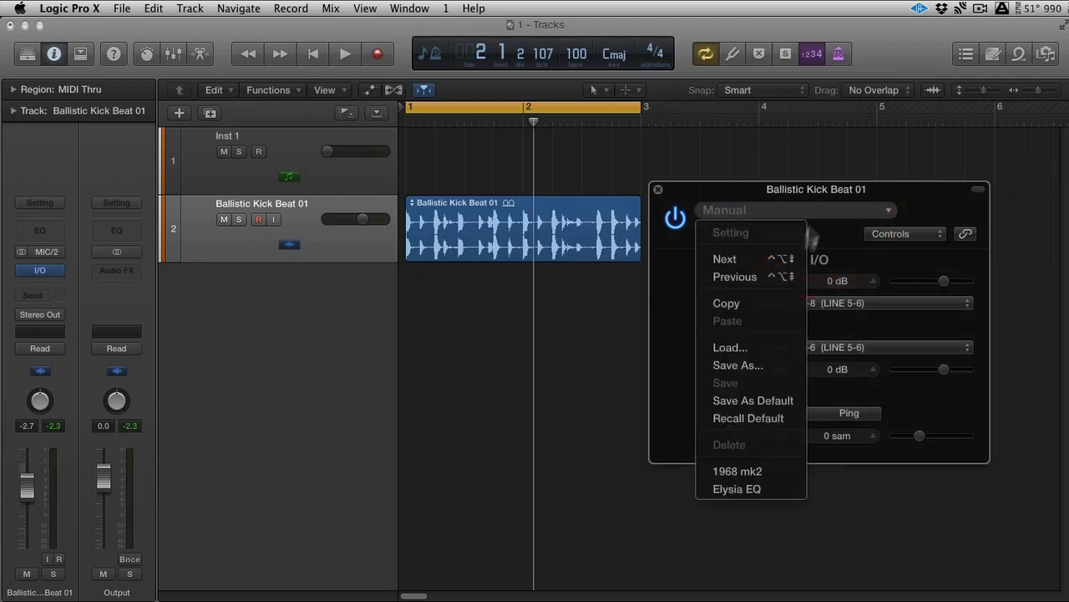
{"action": "left_click", "coordinate": [757, 471]}
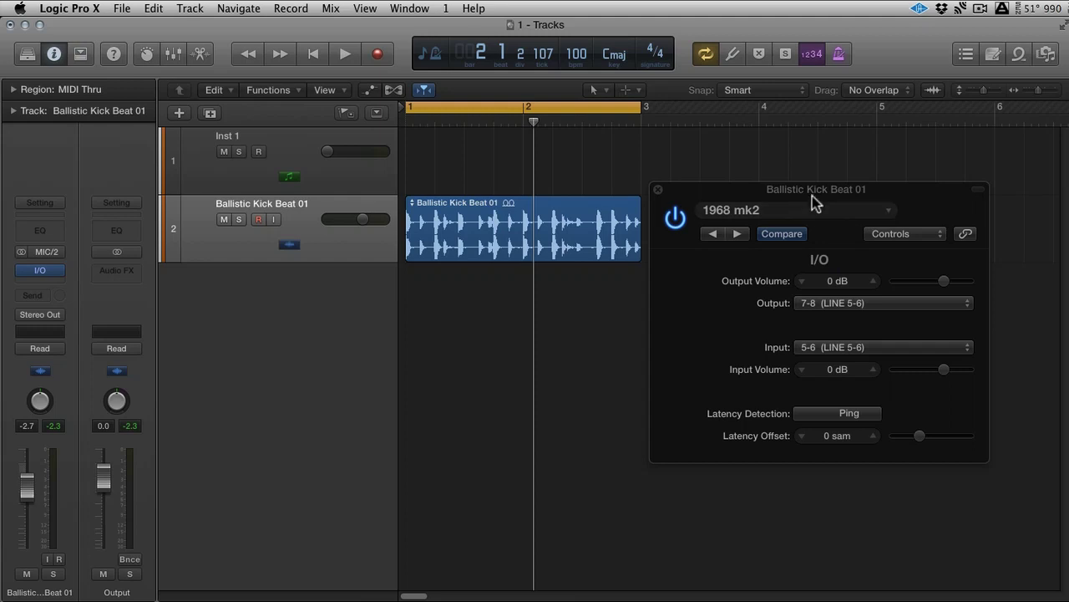
{"action": "left_click", "coordinate": [658, 189]}
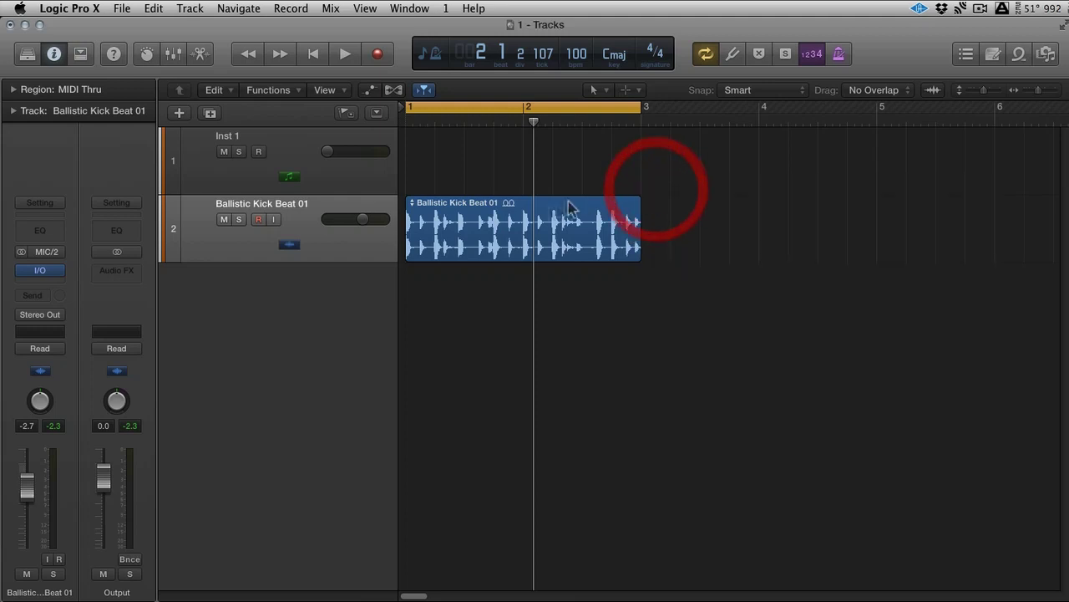
Step: Insert a second Utility > I/O Stereo plug-in below the first and move its window right
{"action": "left_click", "coordinate": [50, 286]}
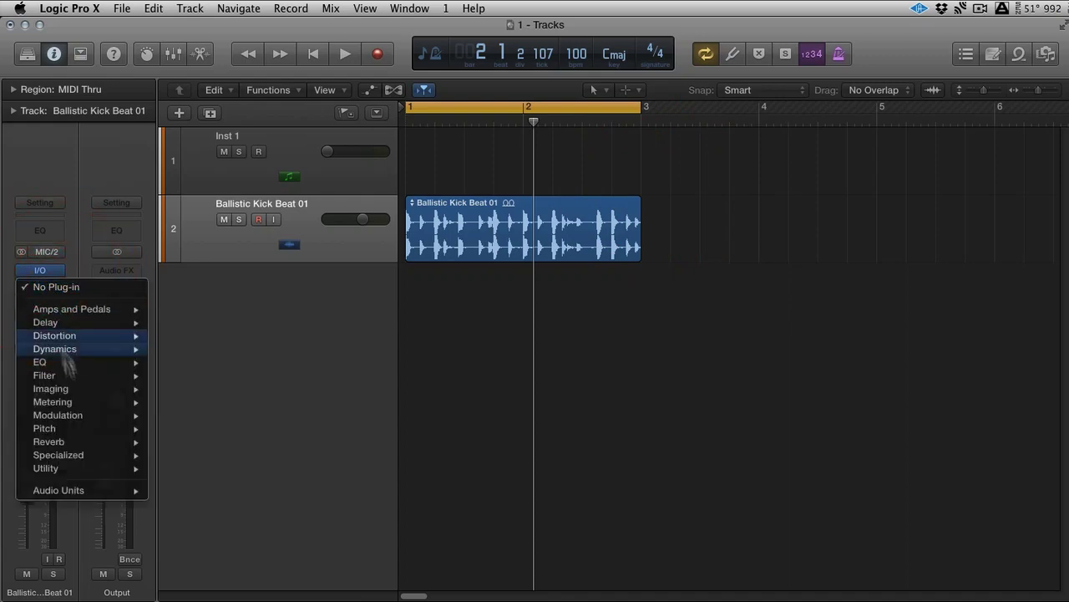
{"action": "mouse_move", "coordinate": [91, 467]}
{"action": "mouse_move", "coordinate": [180, 469]}
{"action": "left_click", "coordinate": [297, 482]}
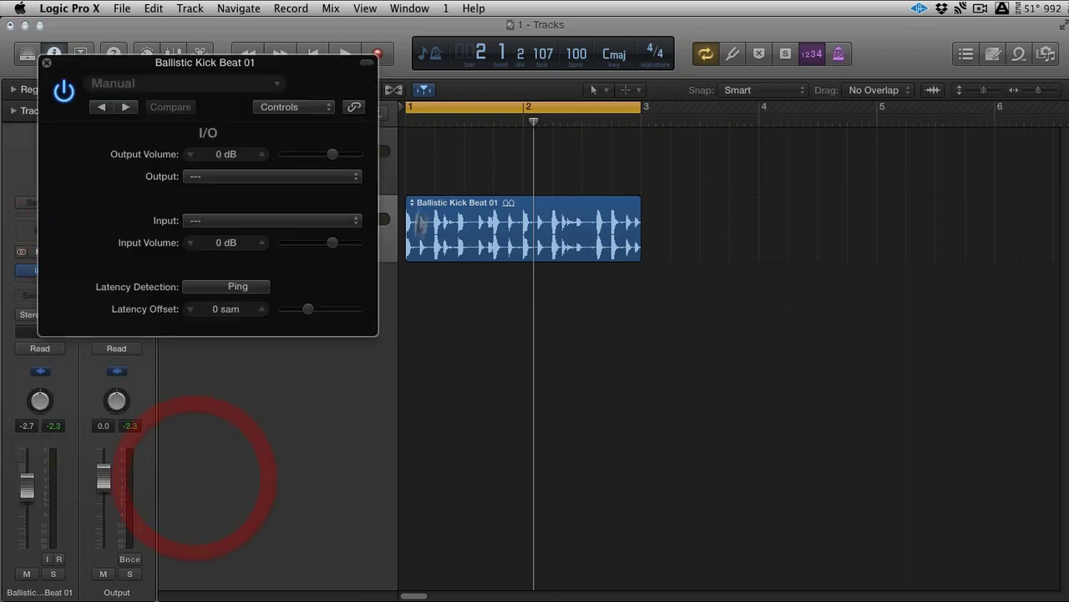
{"action": "left_click_drag", "start_coordinate": [325, 72], "coordinate": [866, 157]}
Step: Load the Elysia EQ setting and ping the loop, measuring +1 sam latency
{"action": "left_click", "coordinate": [806, 175]}
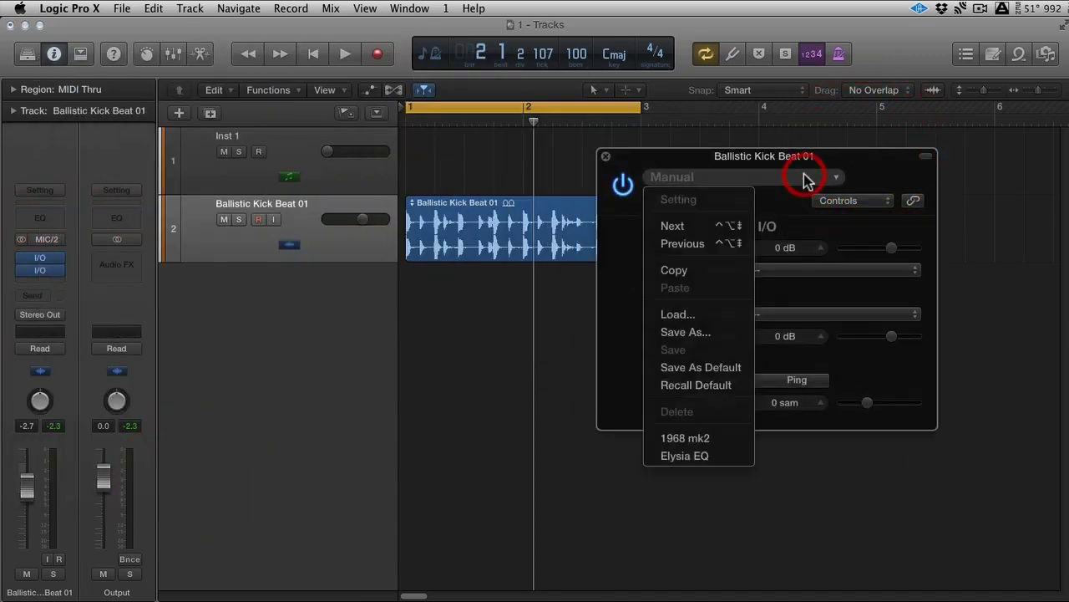
{"action": "left_click", "coordinate": [700, 456]}
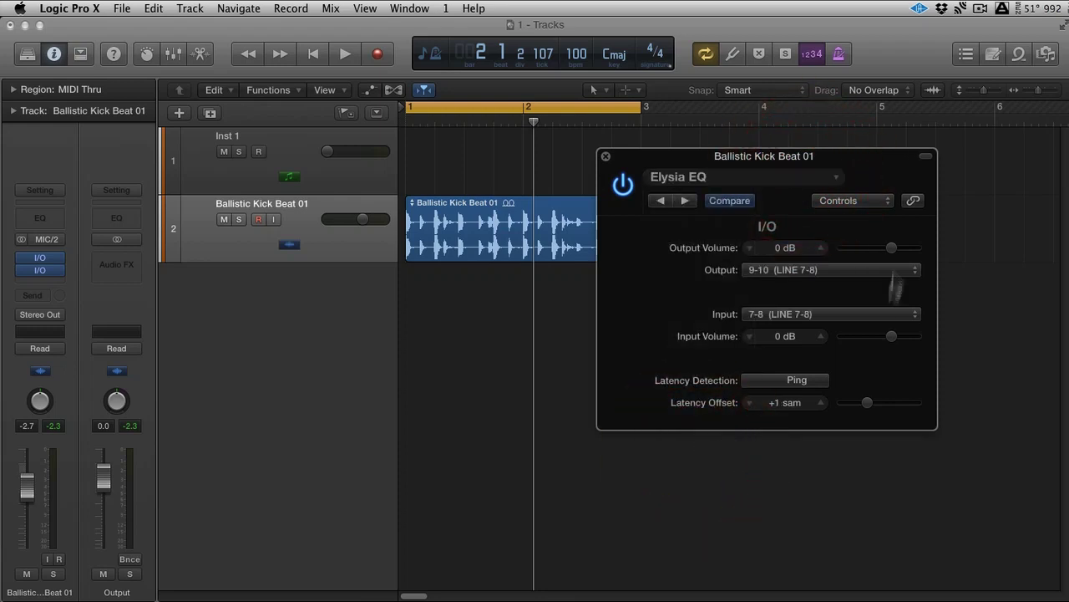
{"action": "left_click", "coordinate": [811, 386]}
{"action": "left_click", "coordinate": [792, 380]}
Step: Play the drum loop, check levels in the UAD Console mixer, then minimize it
{"action": "key", "text": "space"}
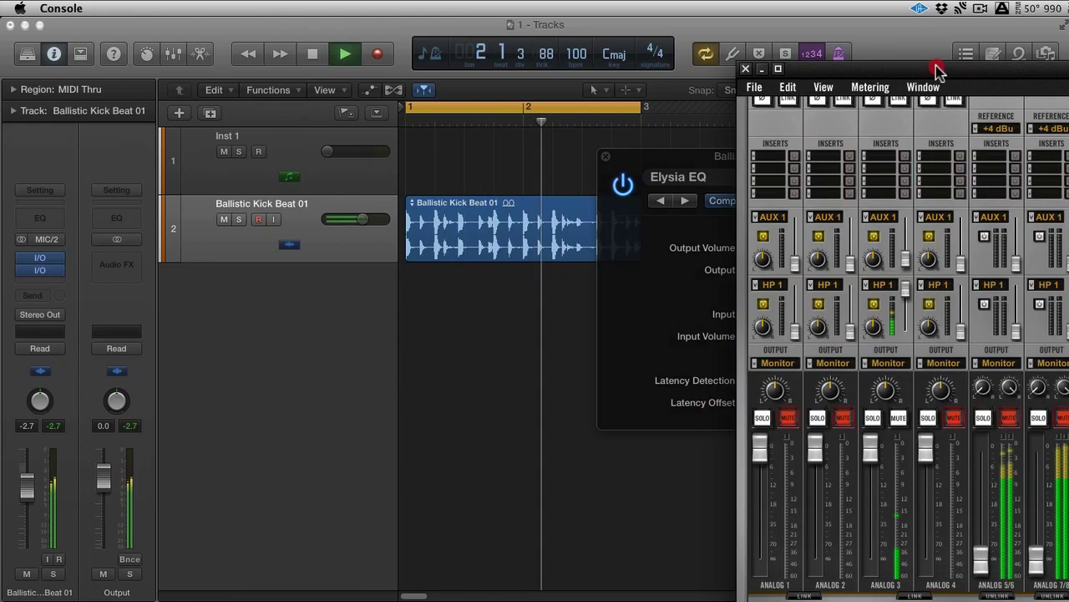
{"action": "left_click_drag", "start_coordinate": [938, 67], "coordinate": [288, 19]}
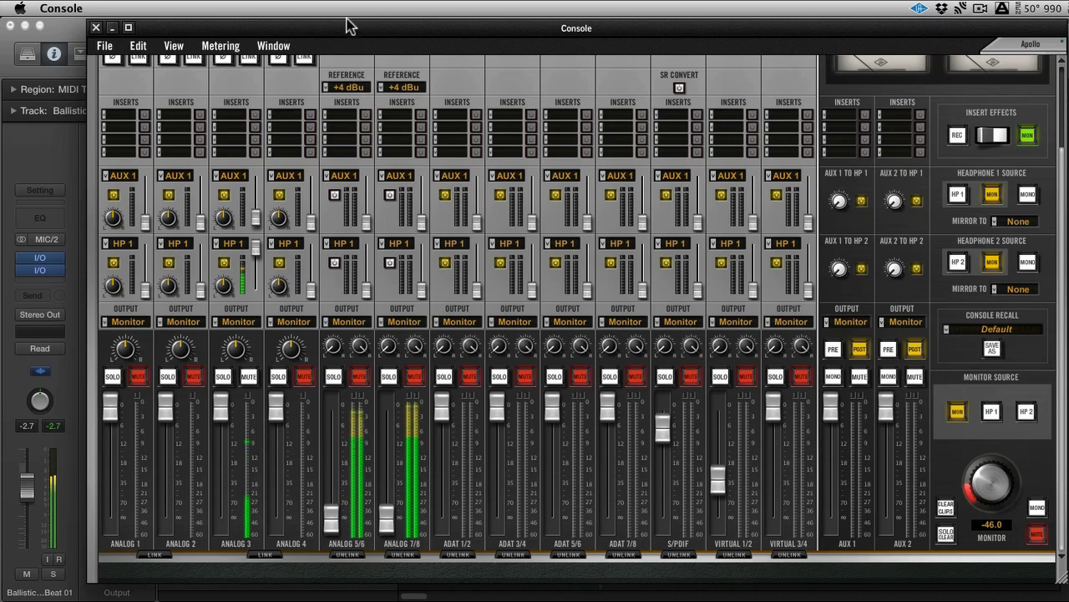
{"action": "double_click", "coordinate": [349, 25]}
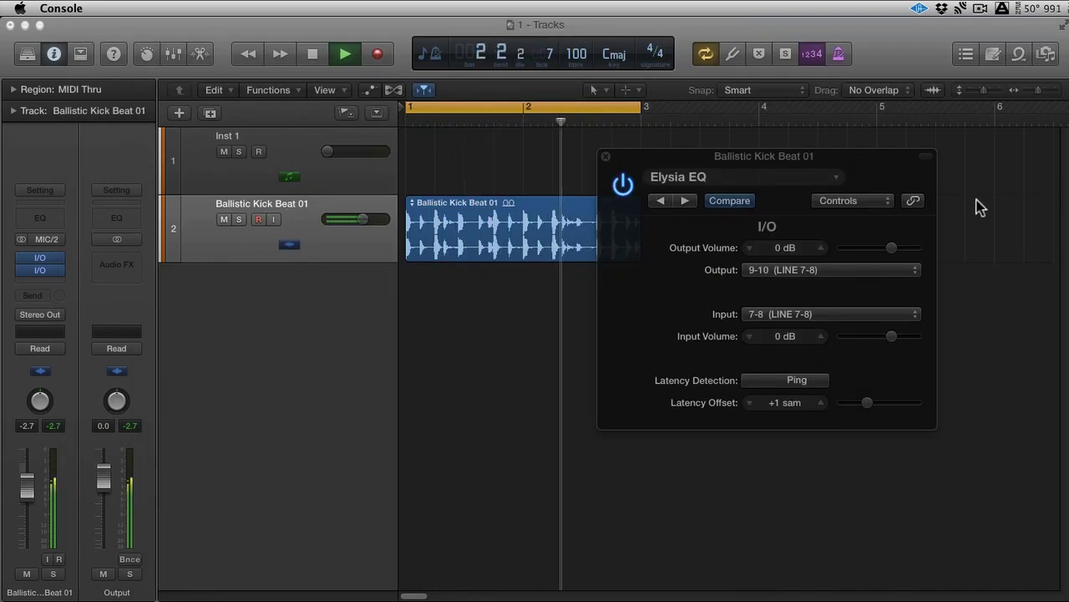
Step: Bypass and re-enable the Elysia EQ I/O insert to compare, then close its window
{"action": "left_click", "coordinate": [29, 269]}
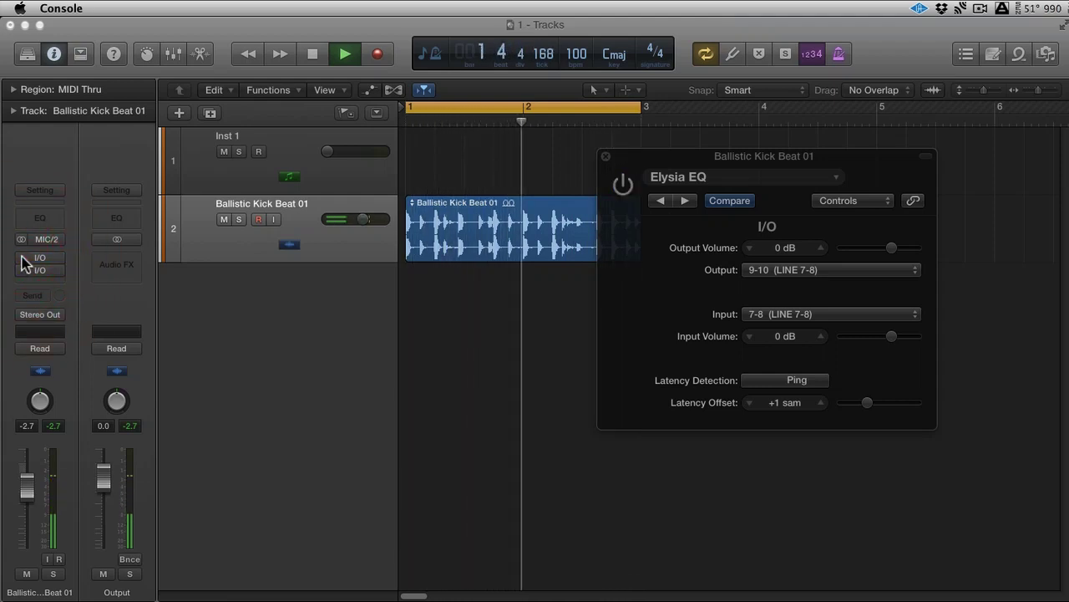
{"action": "left_click", "coordinate": [23, 263]}
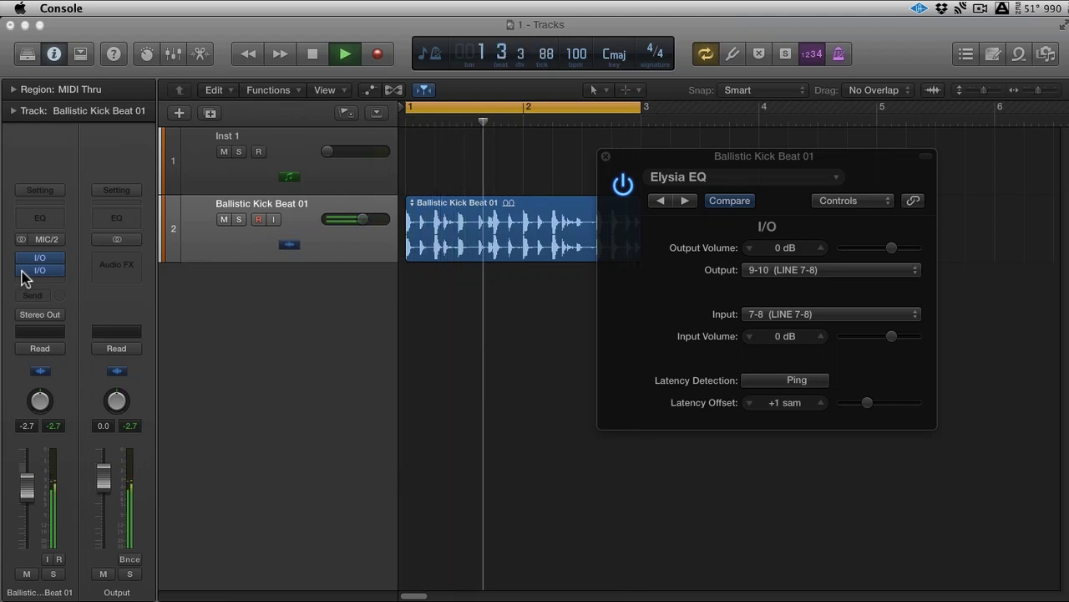
{"action": "key", "text": "space"}
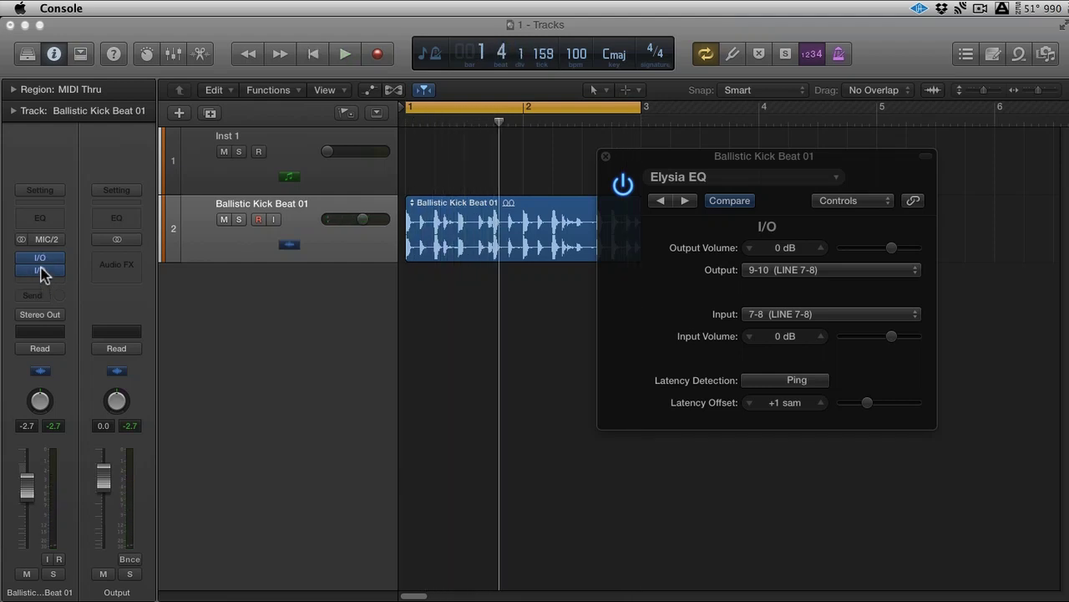
{"action": "left_click", "coordinate": [40, 276]}
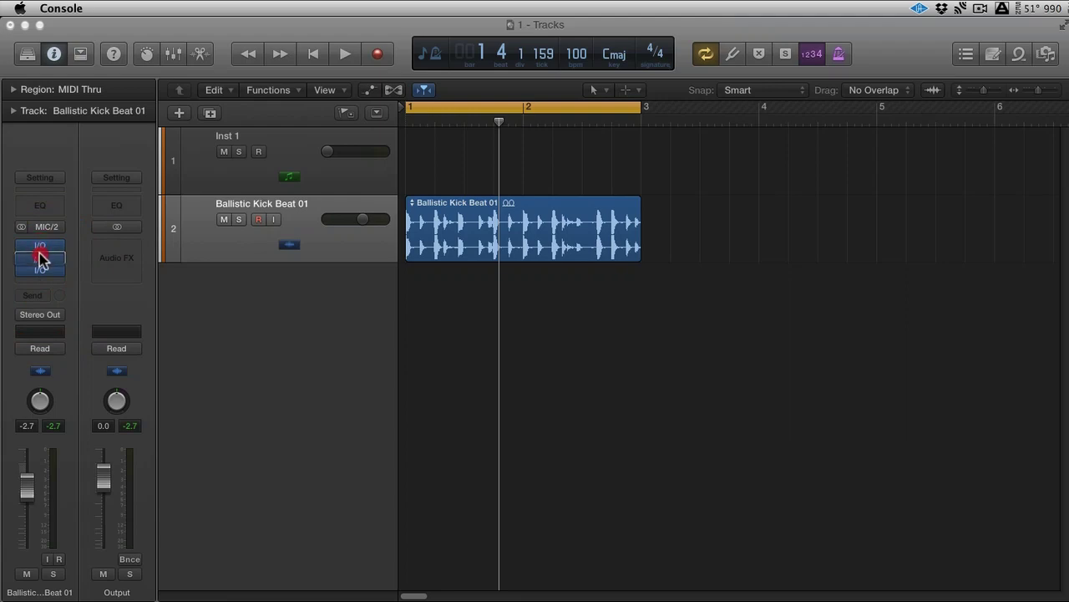
{"action": "key", "text": "space"}
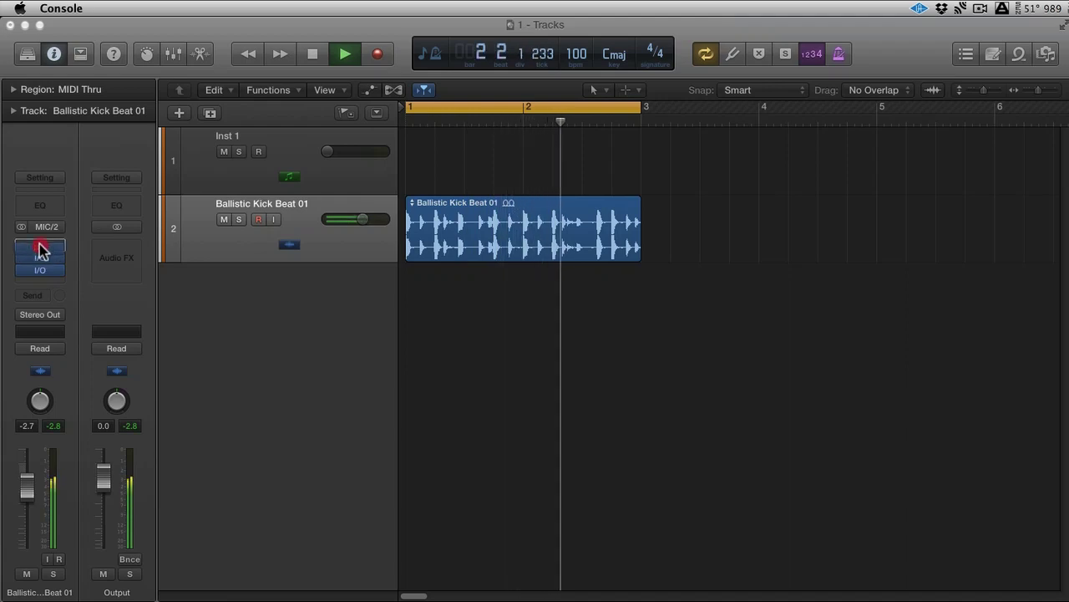
Step: Shift both I/O inserts down one slot to free the top insert position
{"action": "left_click", "coordinate": [41, 244]}
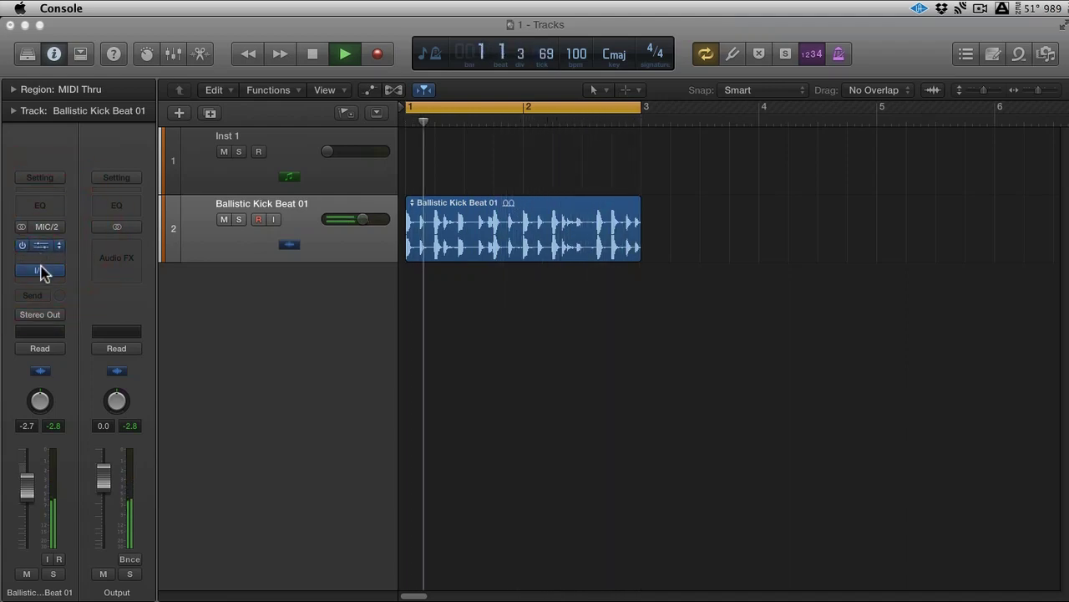
{"action": "left_click", "coordinate": [41, 246]}
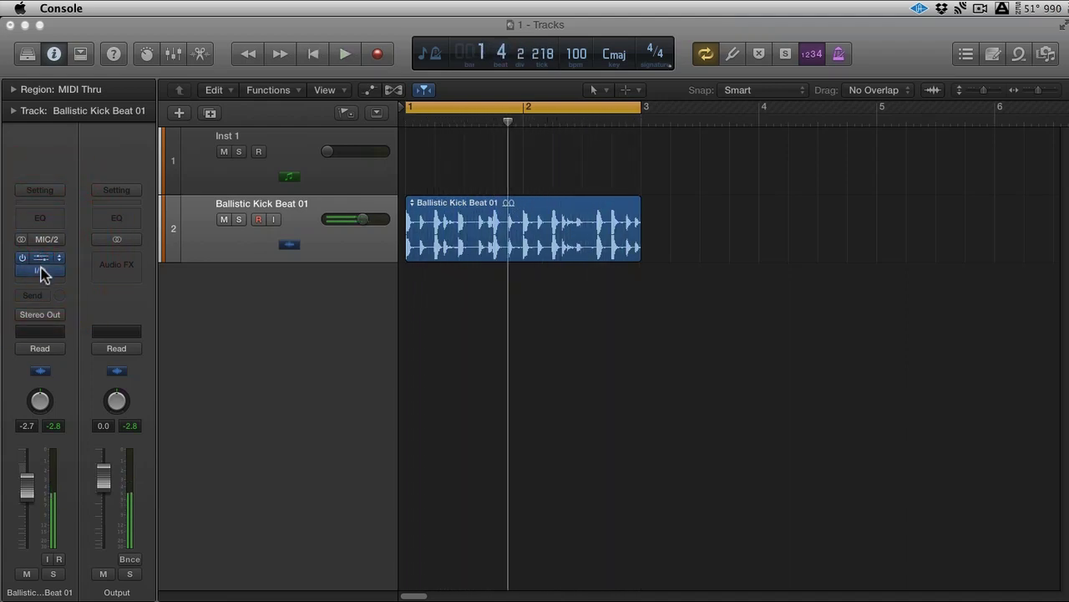
{"action": "left_click", "coordinate": [40, 247]}
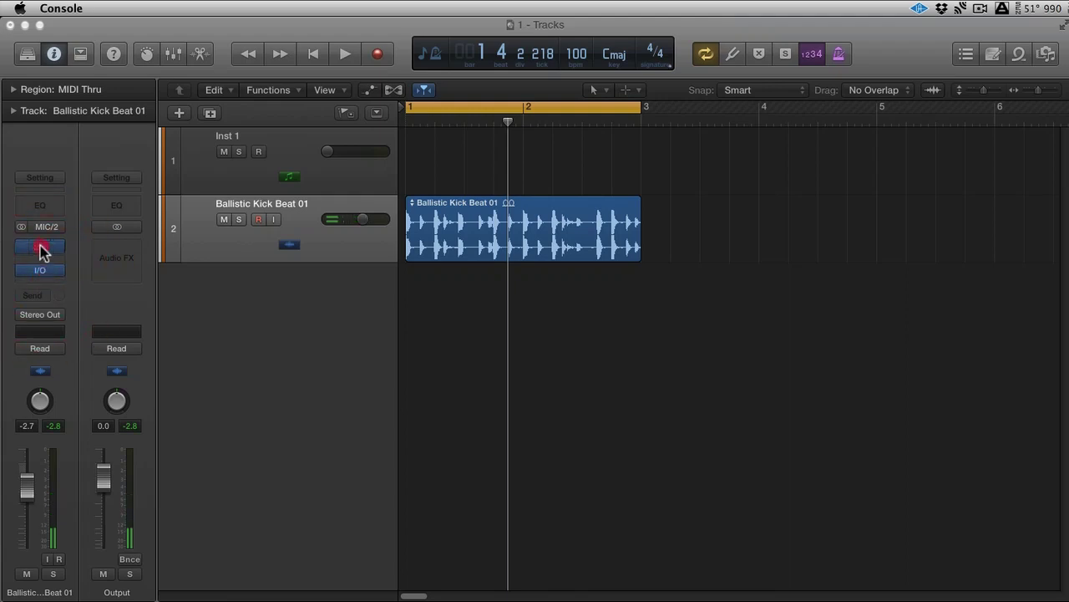
Step: Insert FabFilter FF Simplon into the top insert slot of the kick track
{"action": "left_click", "coordinate": [40, 248]}
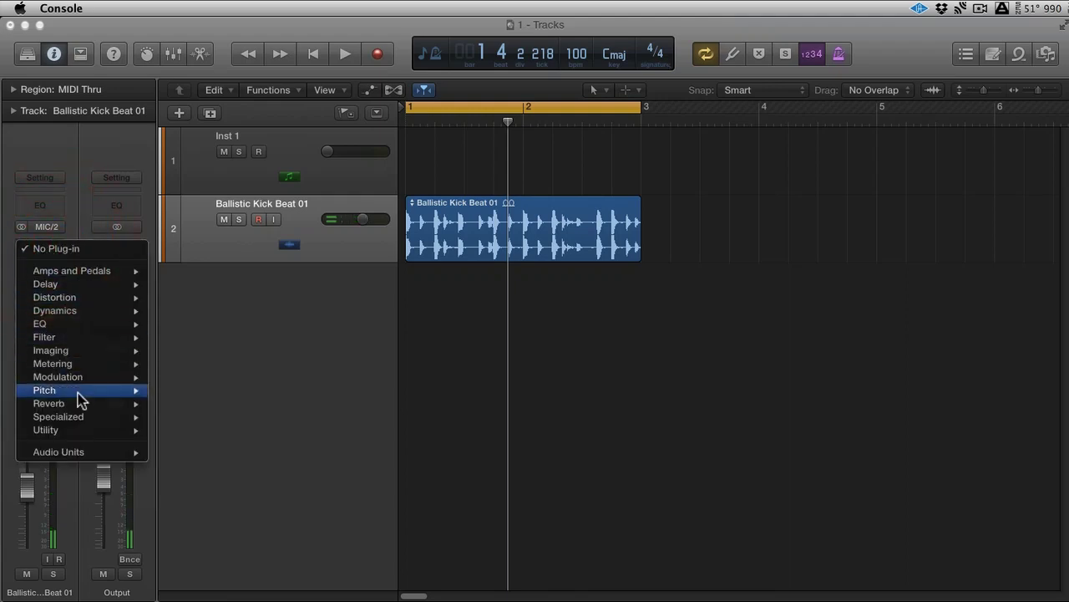
{"action": "mouse_move", "coordinate": [84, 451]}
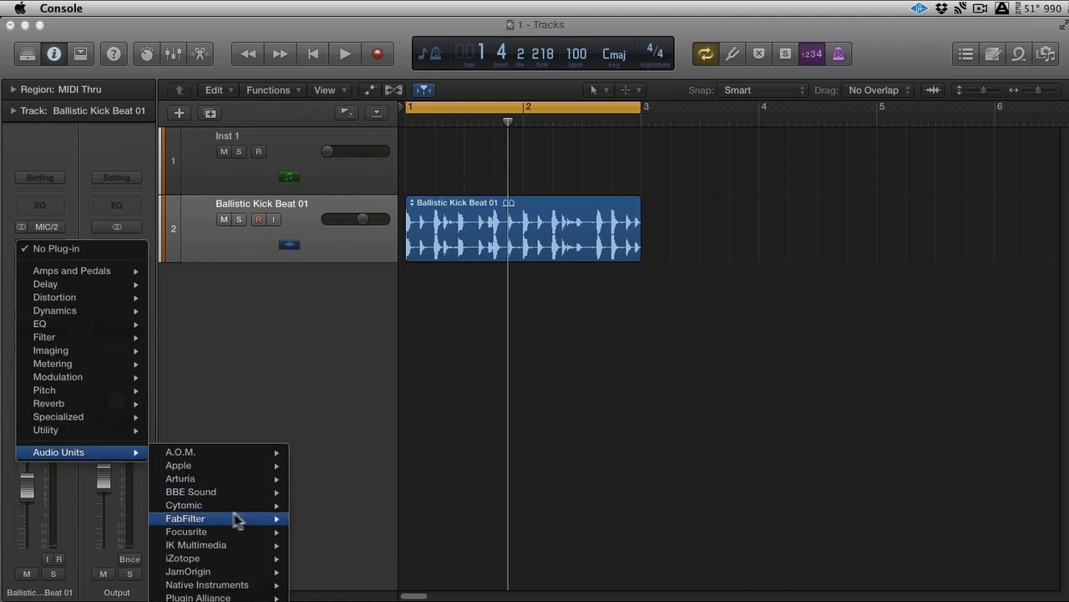
{"action": "mouse_move", "coordinate": [243, 520]}
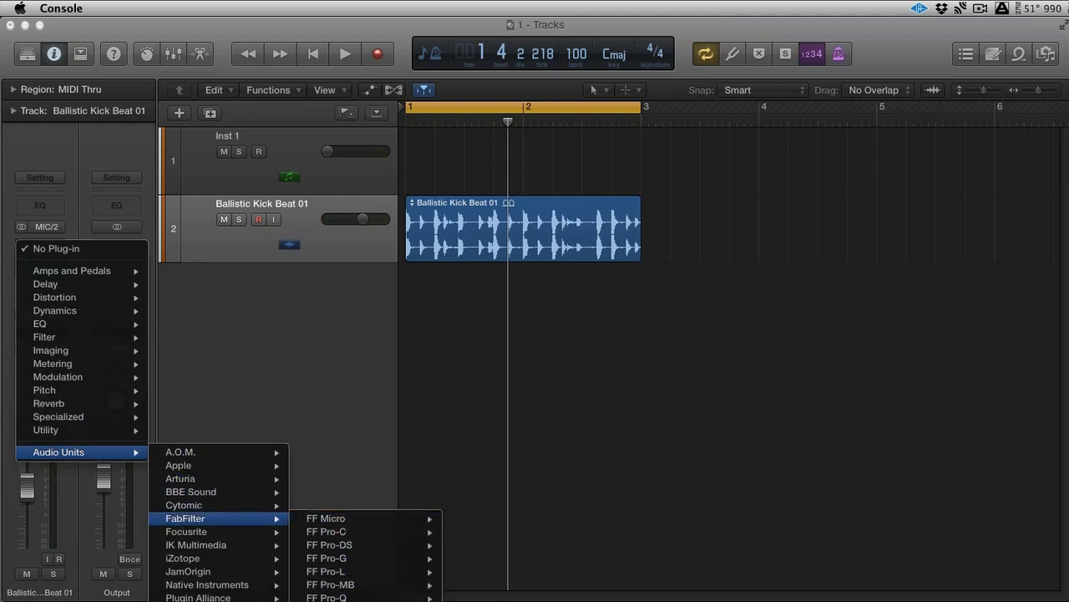
{"action": "left_click", "coordinate": [326, 595]}
Step: While the loop plays, pull Simplon's filter 1 into a resonant peak and fine-tune its frequency
{"action": "key", "text": "space"}
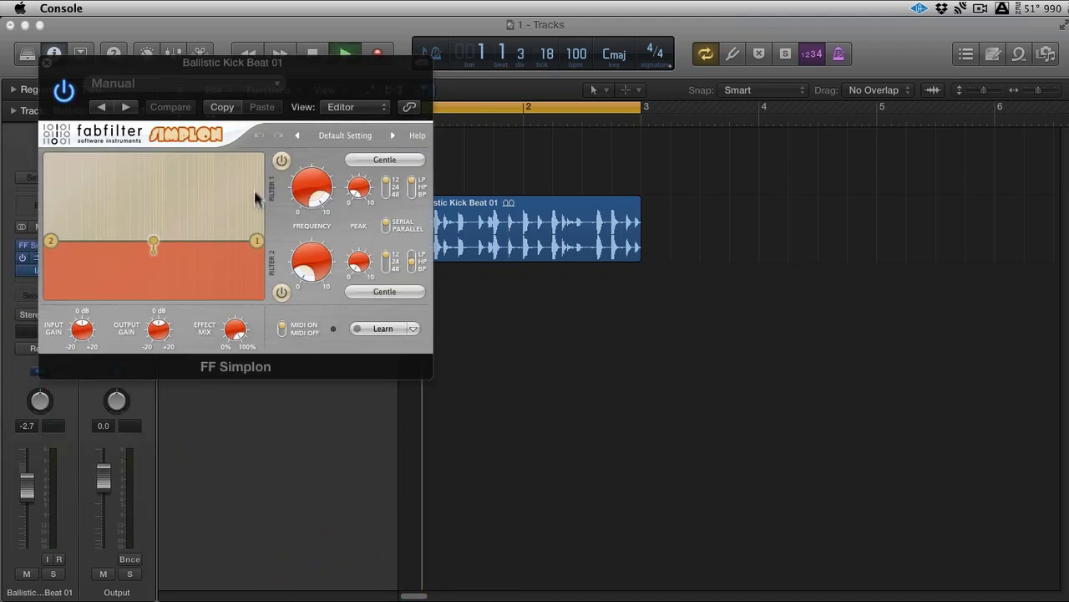
{"action": "left_click_drag", "start_coordinate": [235, 221], "coordinate": [139, 197]}
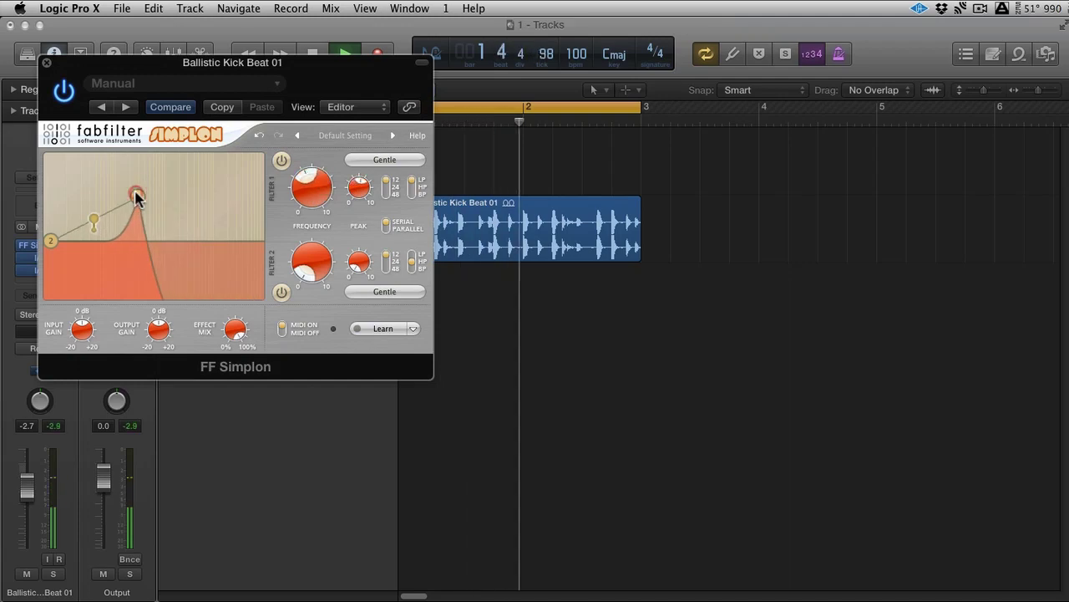
{"action": "left_click_drag", "start_coordinate": [148, 60], "coordinate": [659, 206]}
{"action": "left_click_drag", "start_coordinate": [649, 343], "coordinate": [696, 343]}
{"action": "key", "text": "space"}
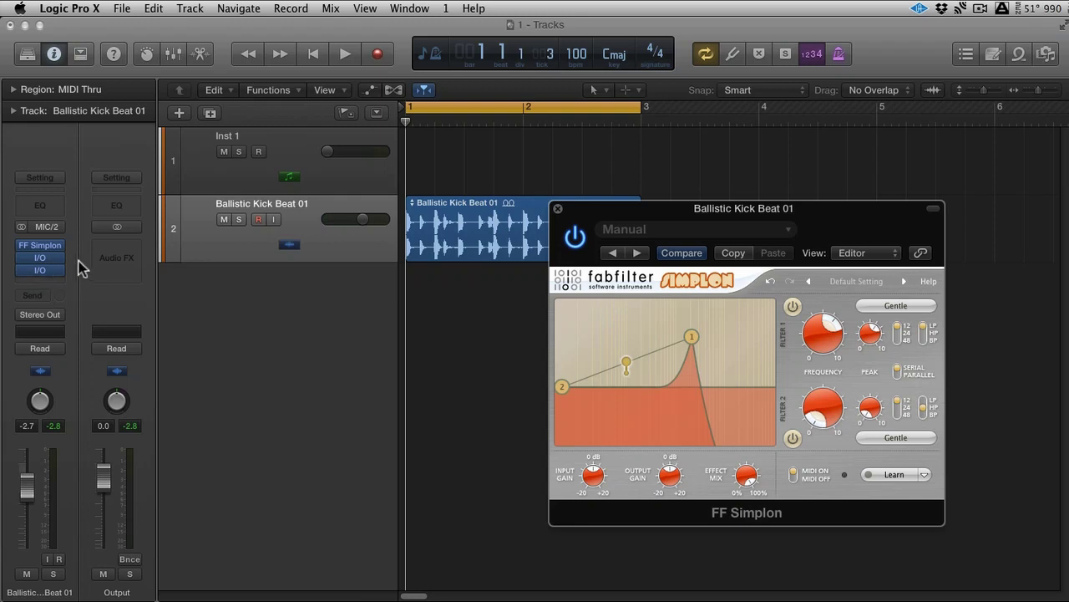
Step: Inspect the 1968 mk2 and Elysia EQ hardware insert input/output settings
{"action": "left_click", "coordinate": [40, 258]}
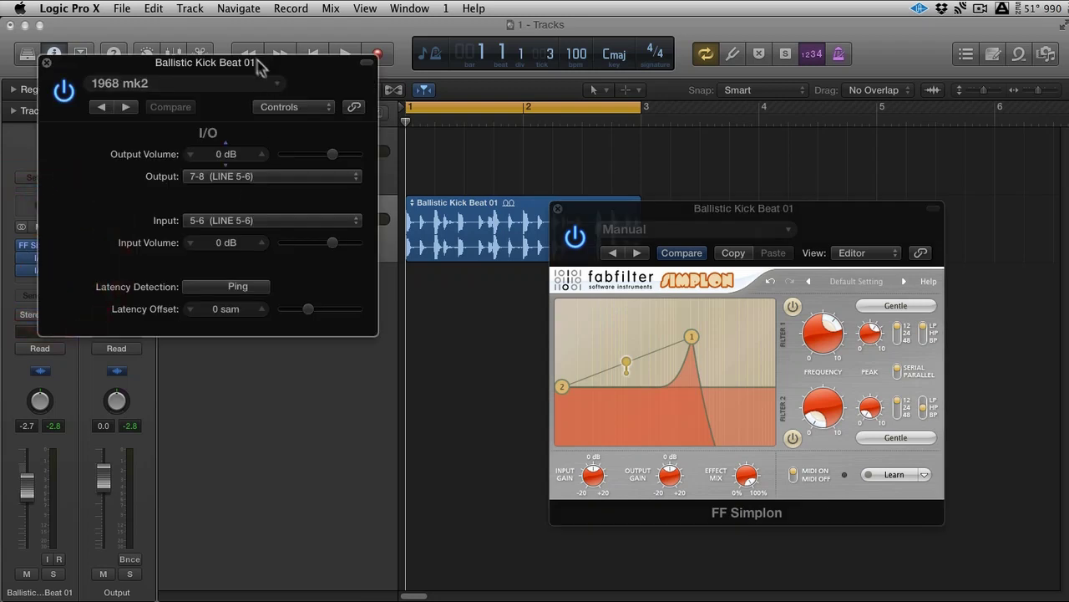
{"action": "left_click_drag", "start_coordinate": [135, 63], "coordinate": [296, 63]}
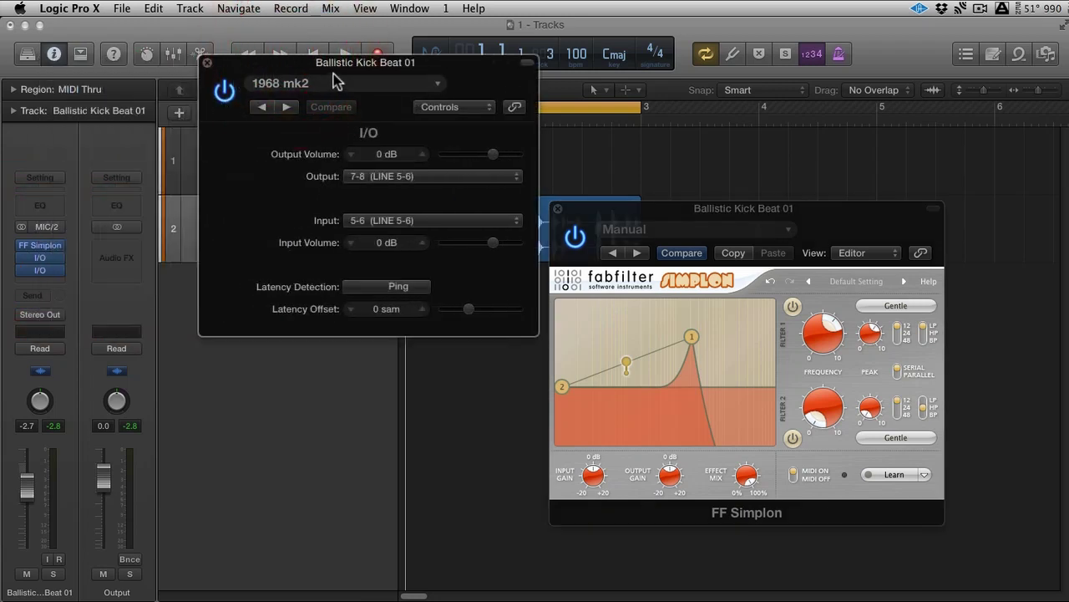
{"action": "left_click", "coordinate": [41, 270]}
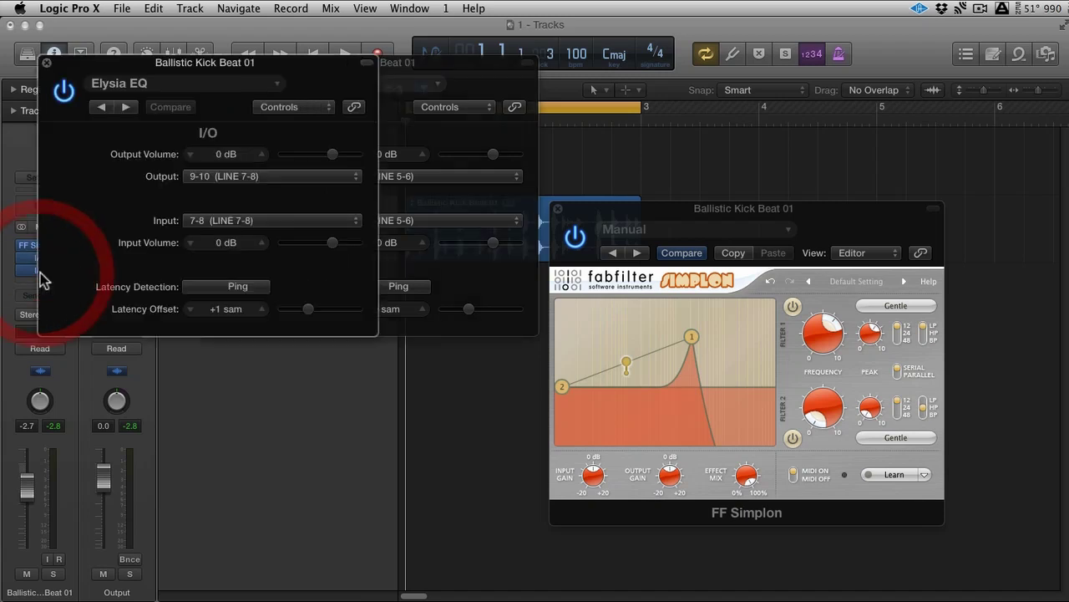
Step: Close the Elysia EQ, 1968 mk2 and FF Simplon plug-in windows
{"action": "left_click", "coordinate": [47, 63]}
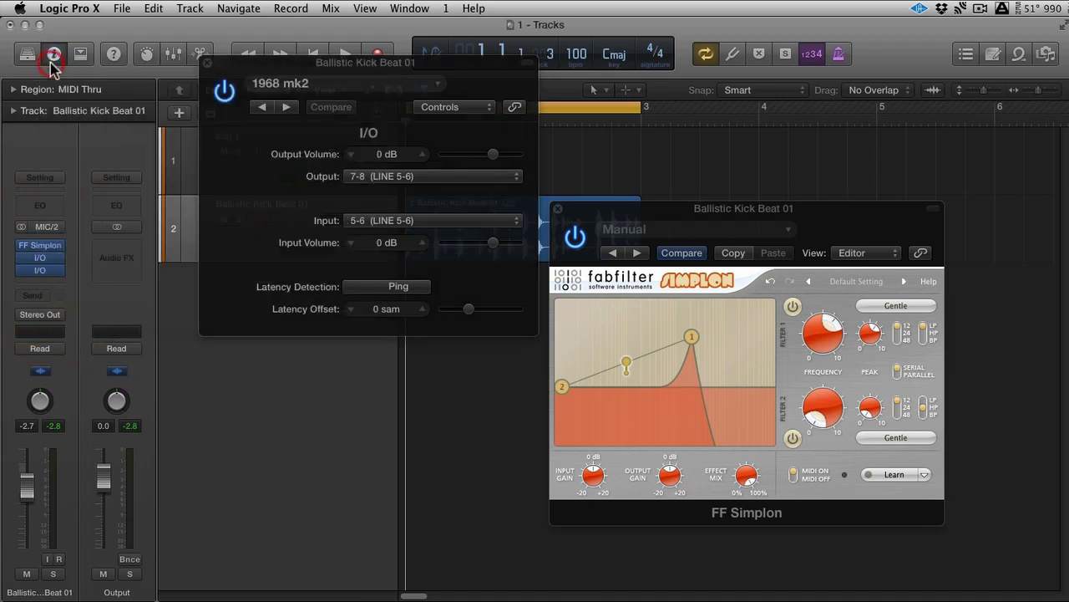
{"action": "left_click", "coordinate": [207, 63]}
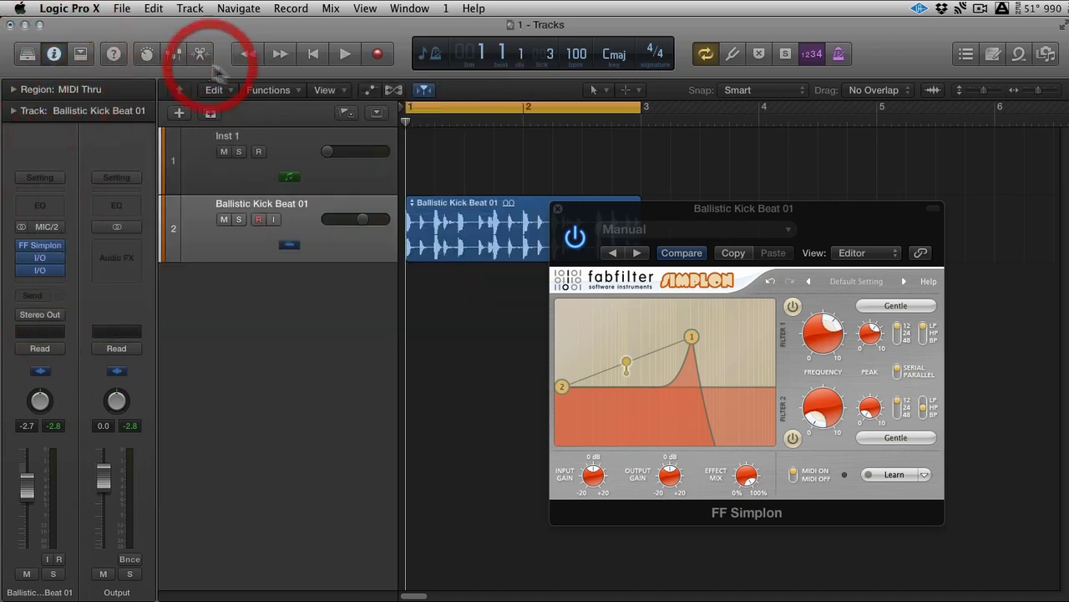
{"action": "left_click", "coordinate": [557, 209]}
{"action": "left_click", "coordinate": [40, 258]}
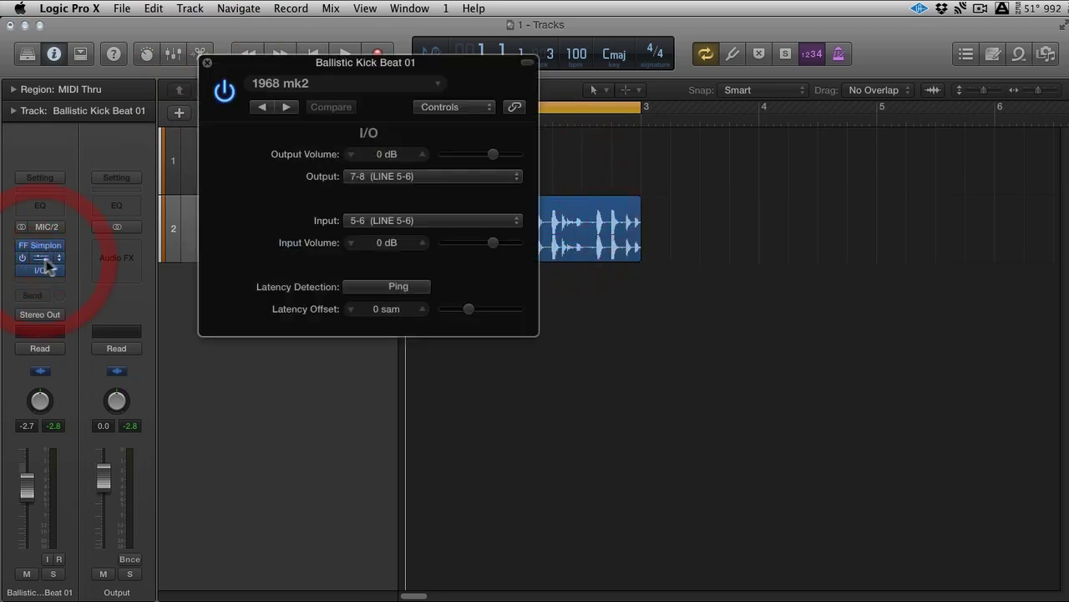
{"action": "left_click", "coordinate": [207, 63]}
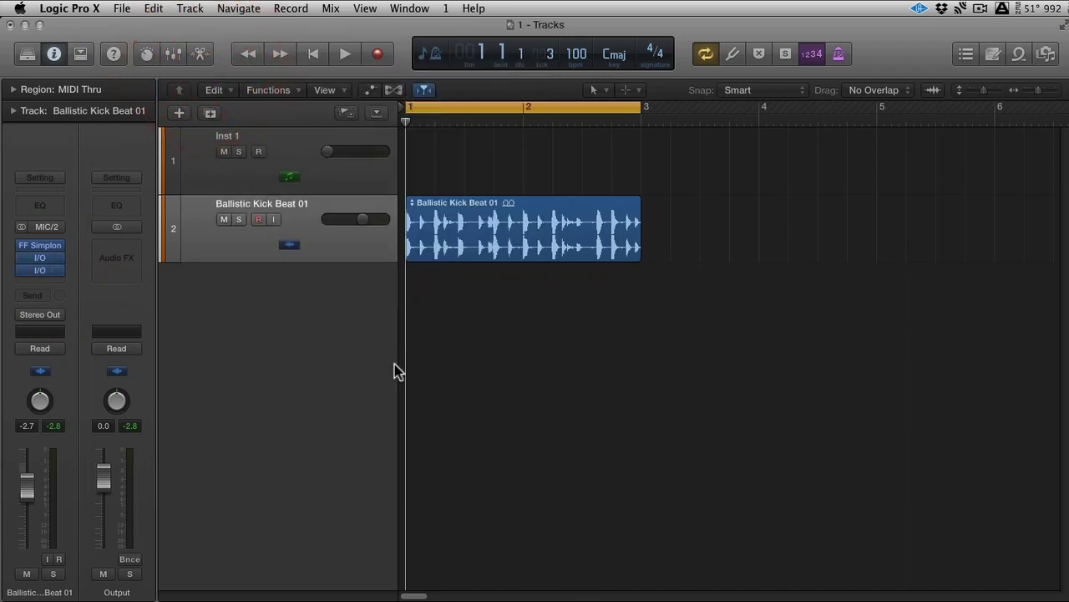
Step: Add a new audio track and route the Ballistic Kick Beat 01 output to Bus 1
{"action": "double_click", "coordinate": [307, 296]}
{"action": "left_click", "coordinate": [300, 247]}
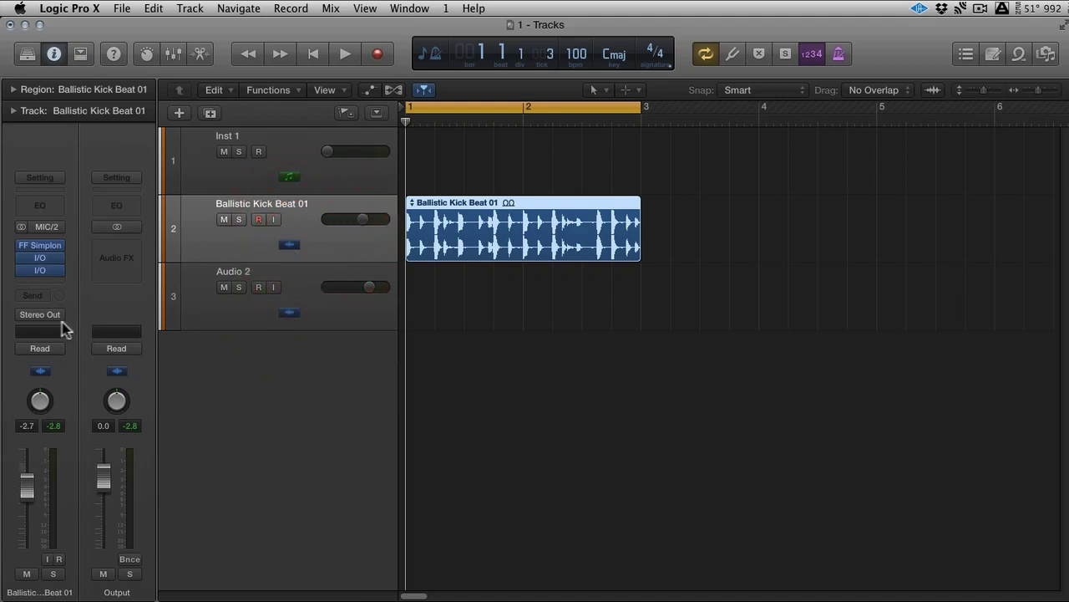
{"action": "left_click_drag", "start_coordinate": [52, 318], "coordinate": [132, 371]}
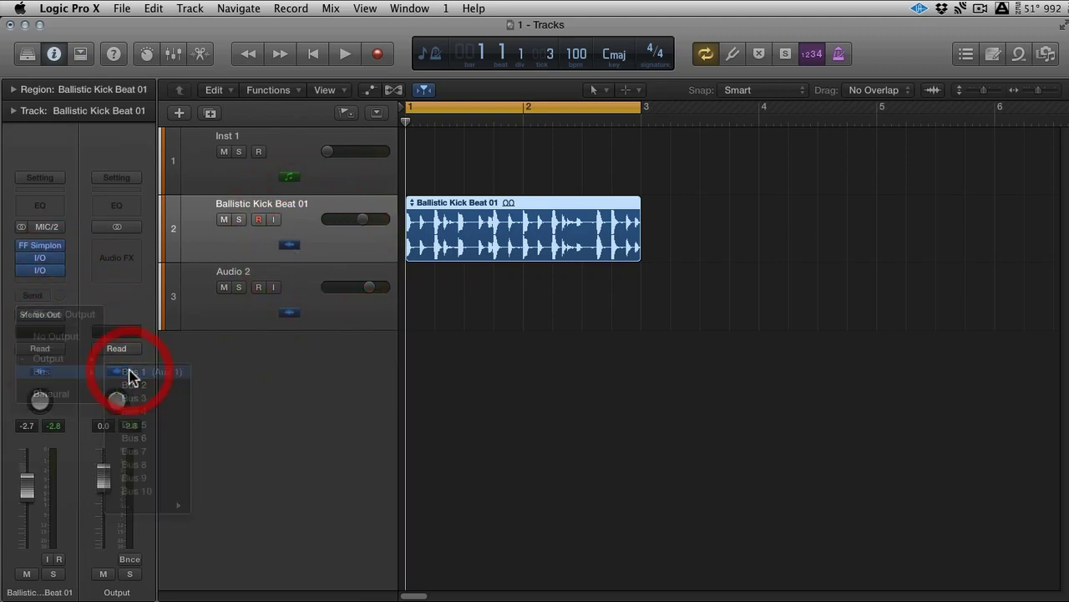
{"action": "left_click", "coordinate": [208, 309]}
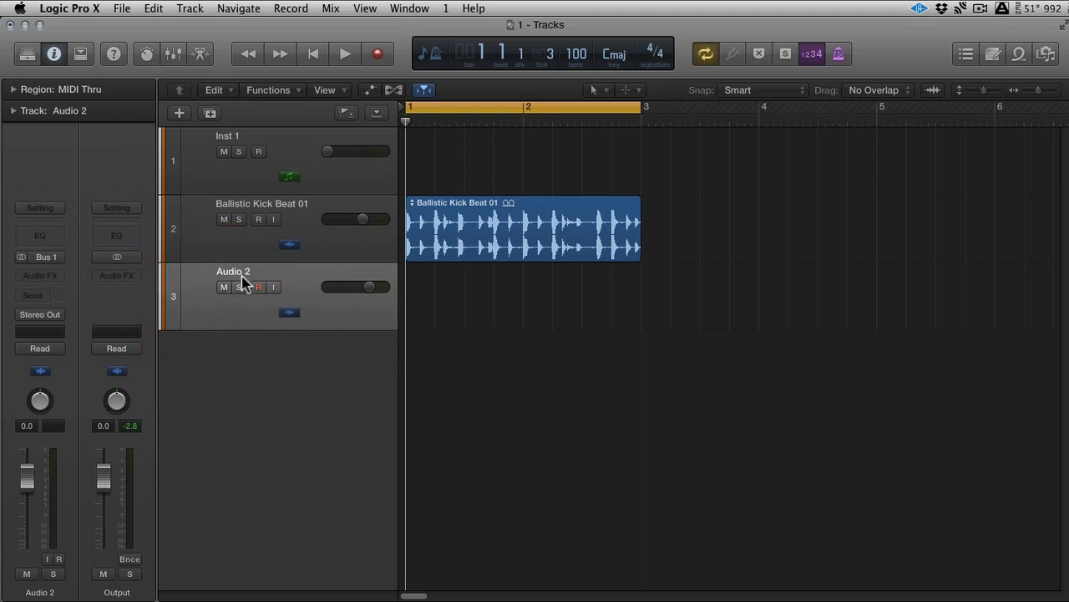
Step: Confirm Audio 2 takes its input from Bus 1, then record-arm and mute it
{"action": "left_click", "coordinate": [49, 257]}
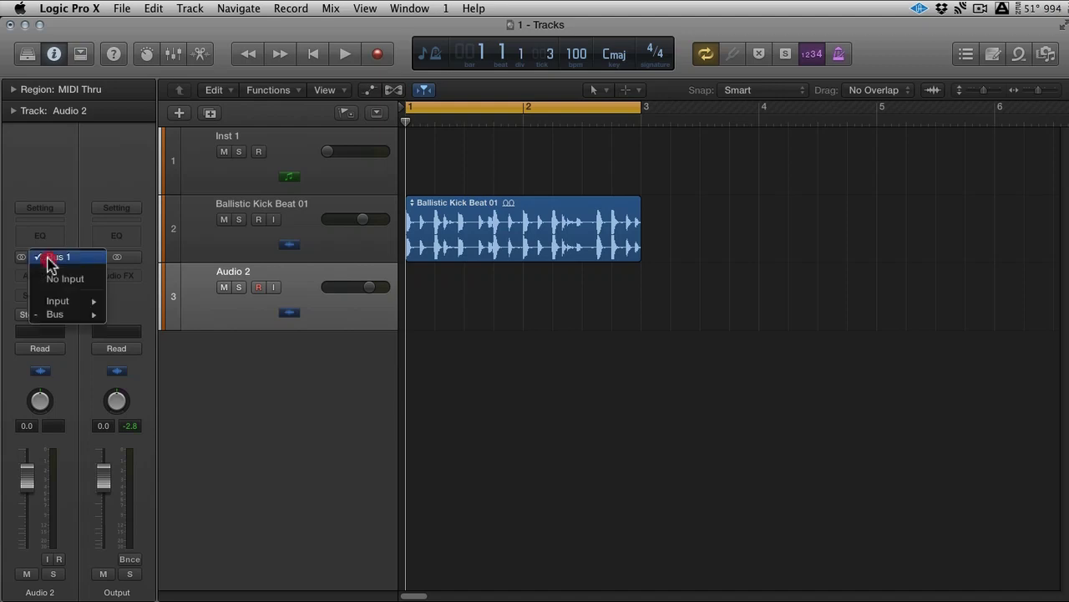
{"action": "left_click", "coordinate": [216, 248]}
{"action": "left_click", "coordinate": [258, 288]}
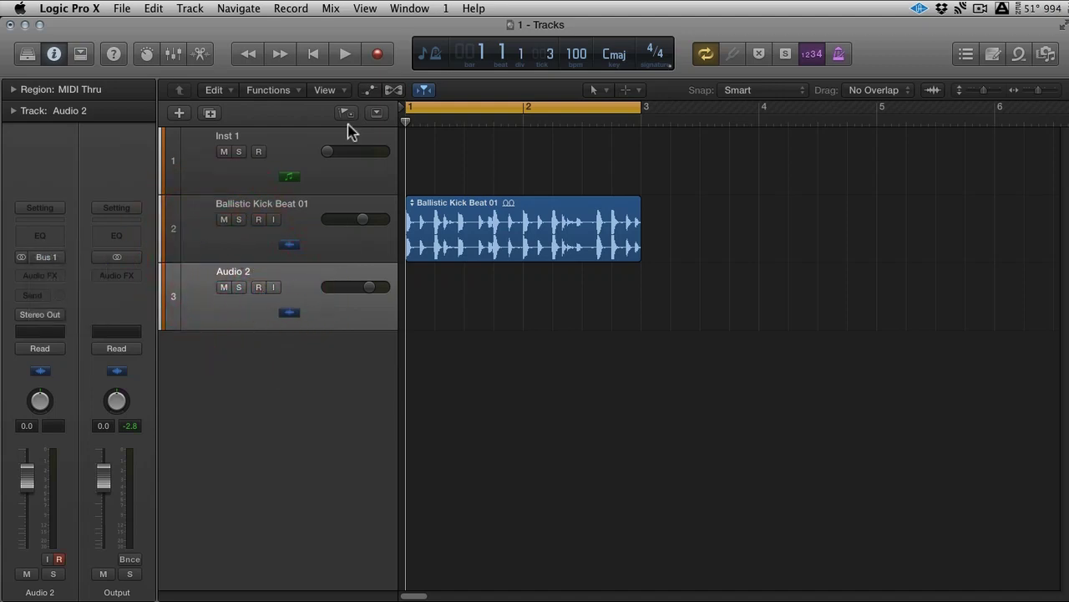
{"action": "left_click", "coordinate": [223, 287]}
Step: Record a take on Audio 2, stop it, and open take 1_2#01 in the Audio Track Editor
{"action": "left_click", "coordinate": [378, 55]}
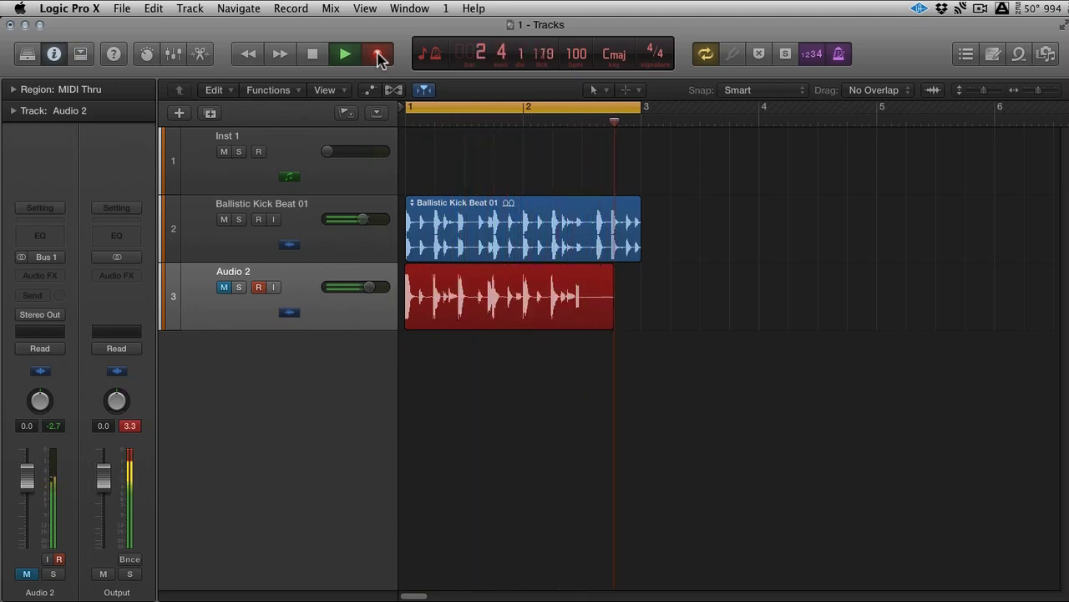
{"action": "key", "text": "space"}
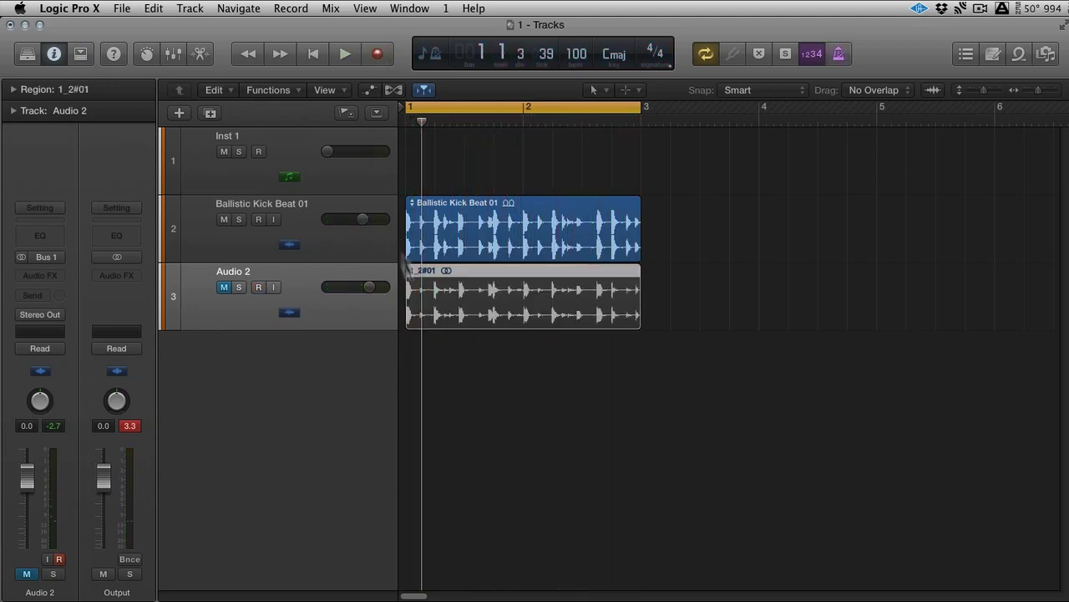
{"action": "left_click", "coordinate": [491, 407]}
{"action": "left_click", "coordinate": [484, 293]}
{"action": "double_click", "coordinate": [484, 293]}
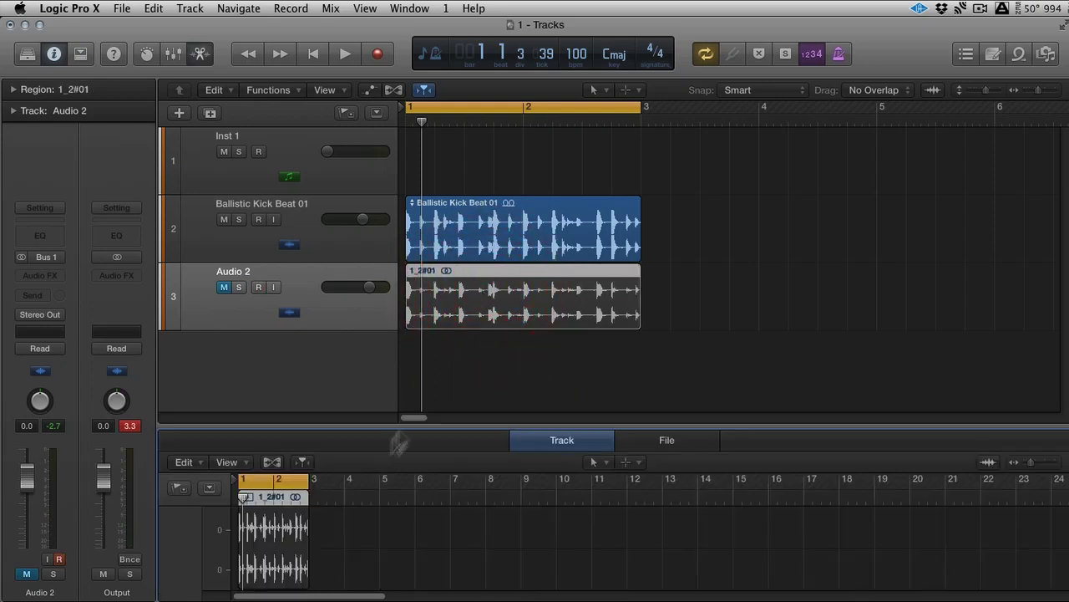
{"action": "left_click", "coordinate": [493, 350]}
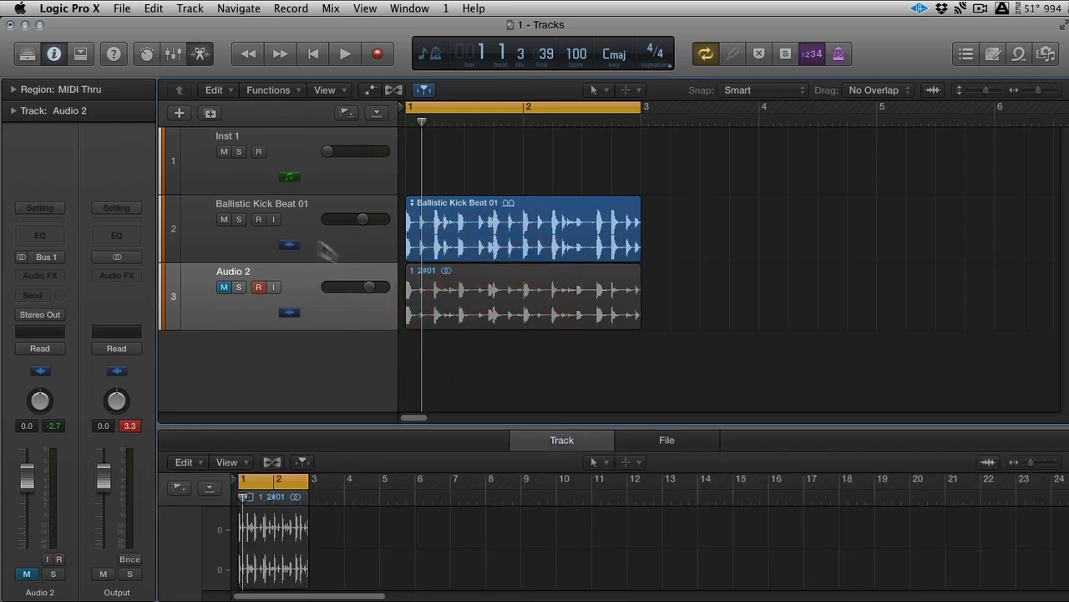
{"action": "left_click", "coordinate": [510, 305]}
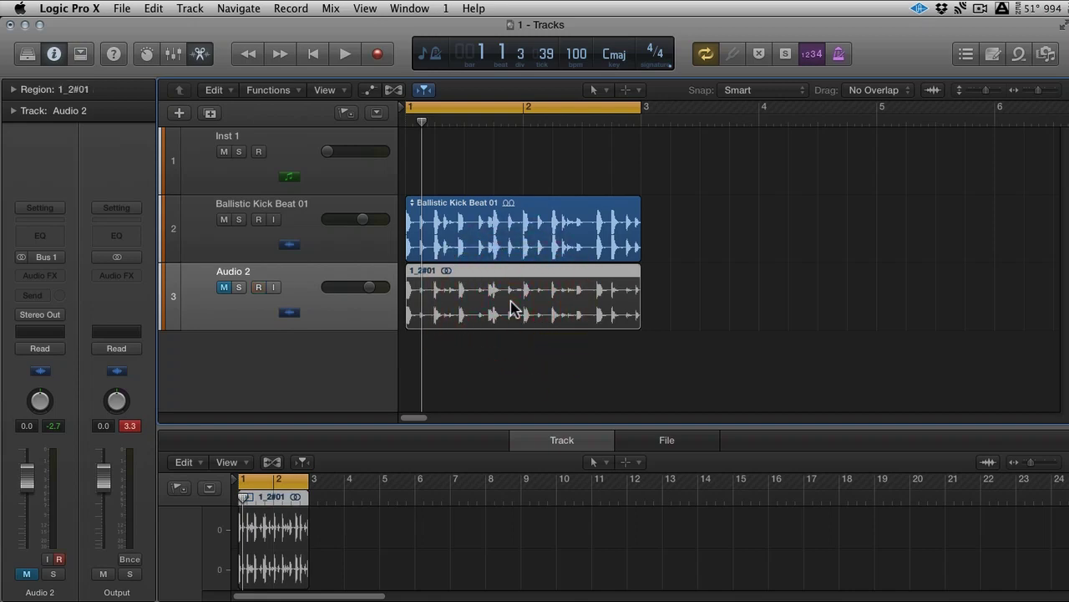